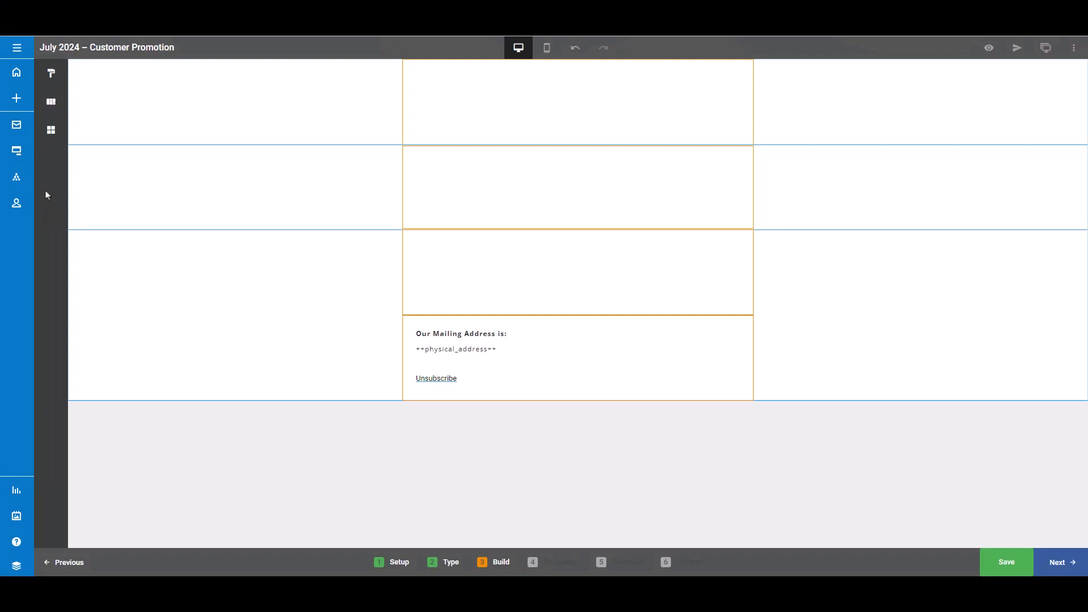
- Insert a new row into the email body and add a second column to the lower row of the middle section
left_click(53, 103)
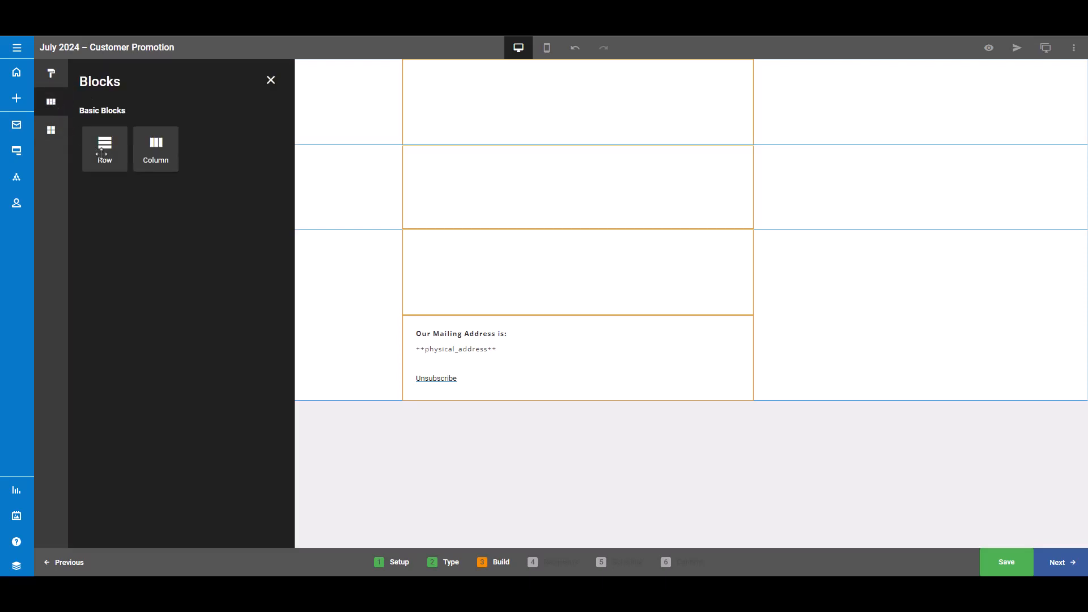
left_click_drag(101, 153, 571, 167)
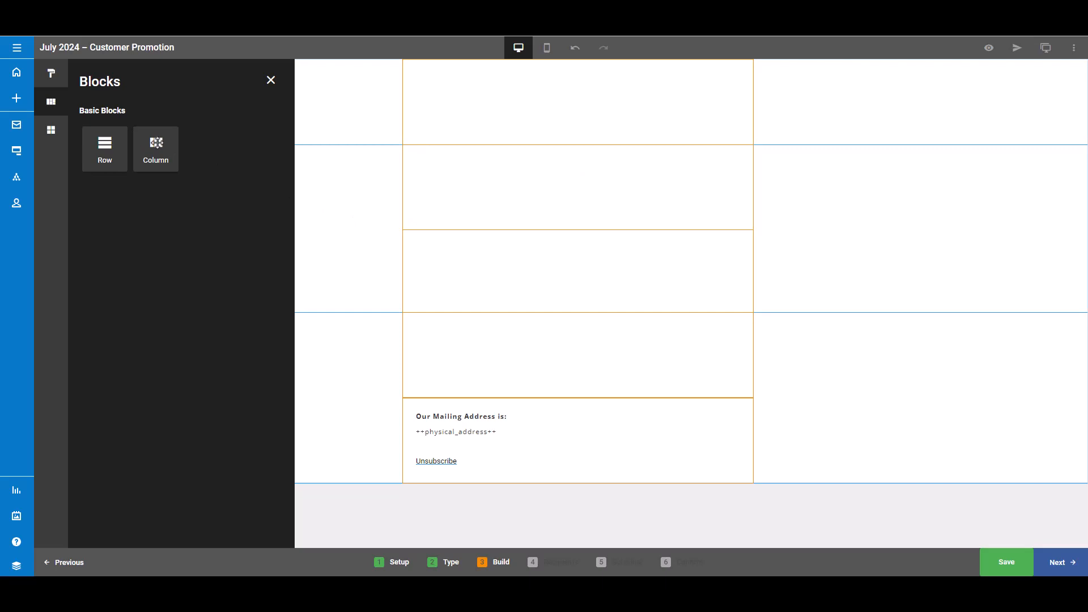
left_click_drag(157, 143, 580, 356)
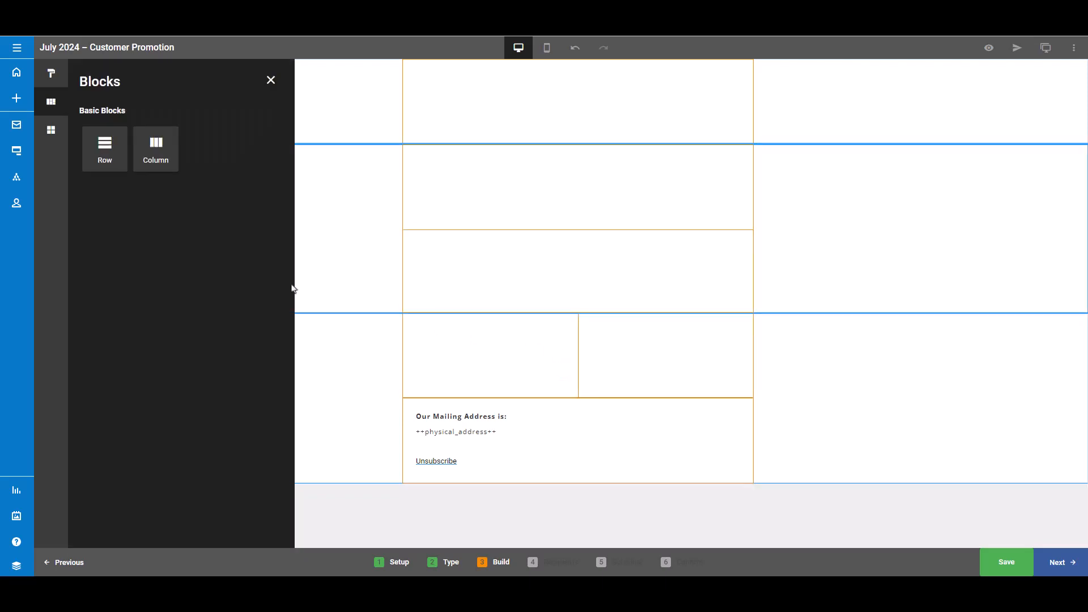
left_click(266, 90)
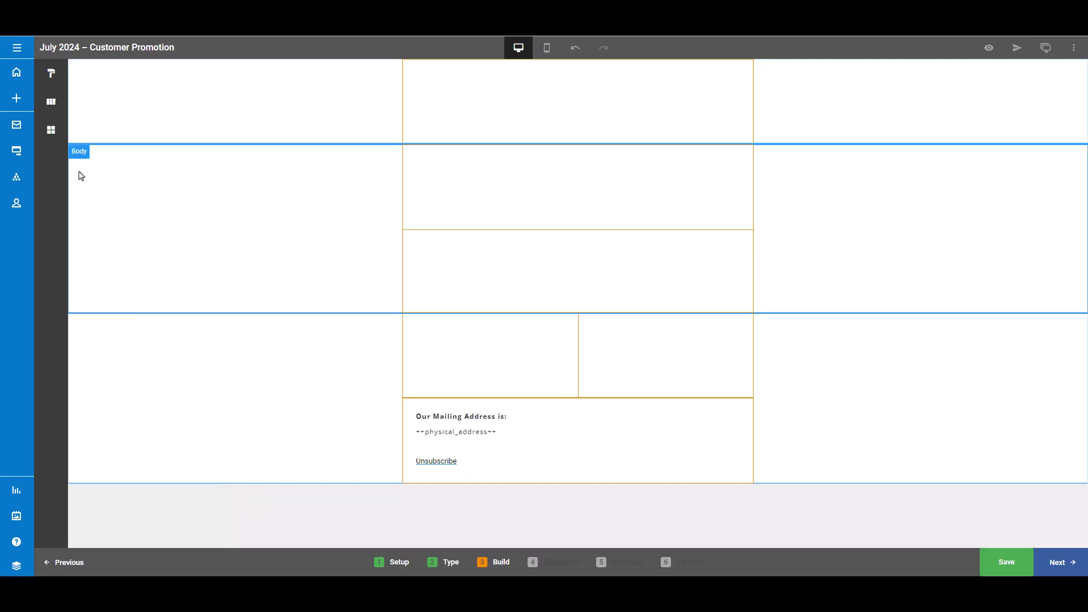
- Place an Image element in the top cell of the email's middle column
left_click(52, 138)
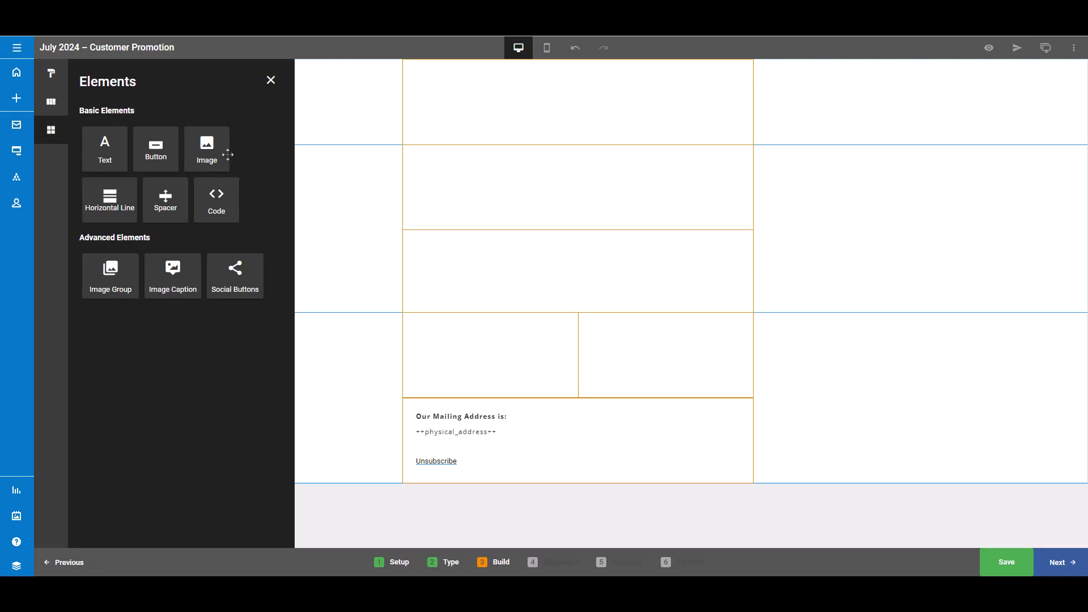
left_click_drag(226, 151, 596, 92)
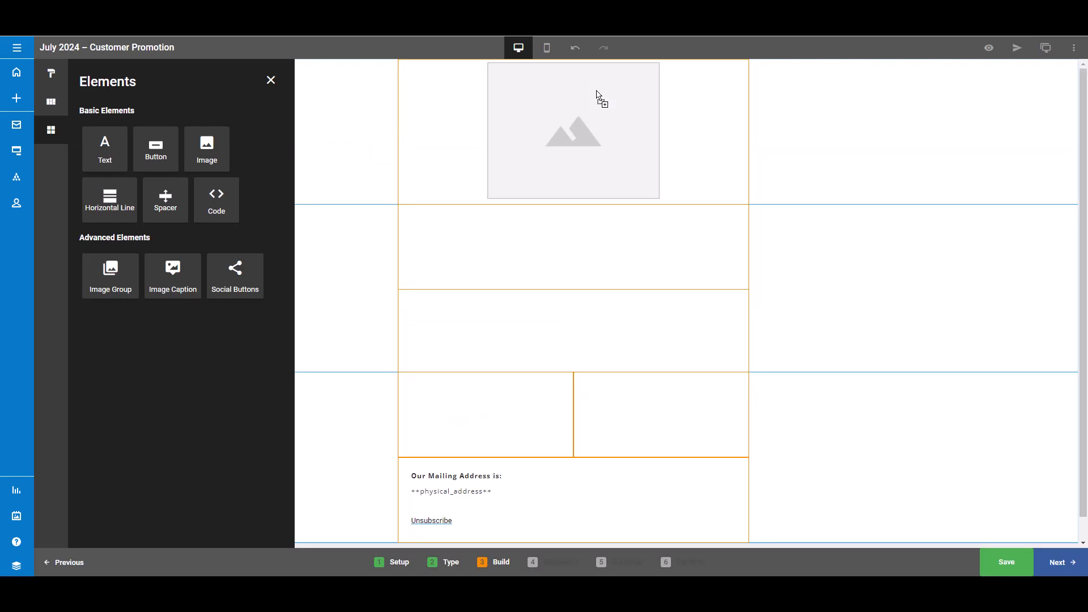
left_click(567, 134)
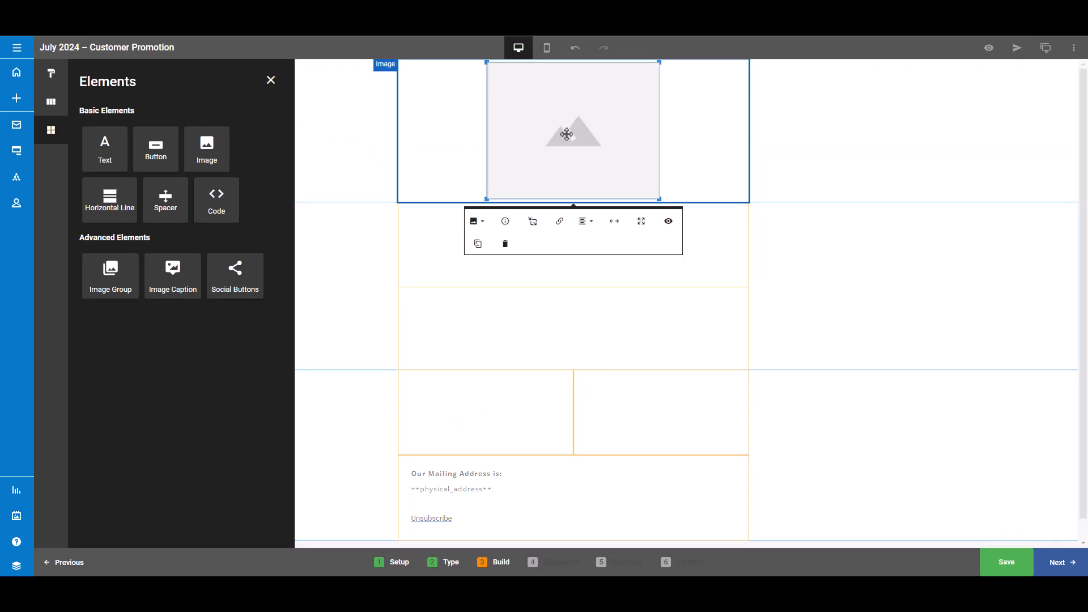
- Replace the image placeholder with sugarcrm-logo-blk.svg from the asset library
left_click(486, 226)
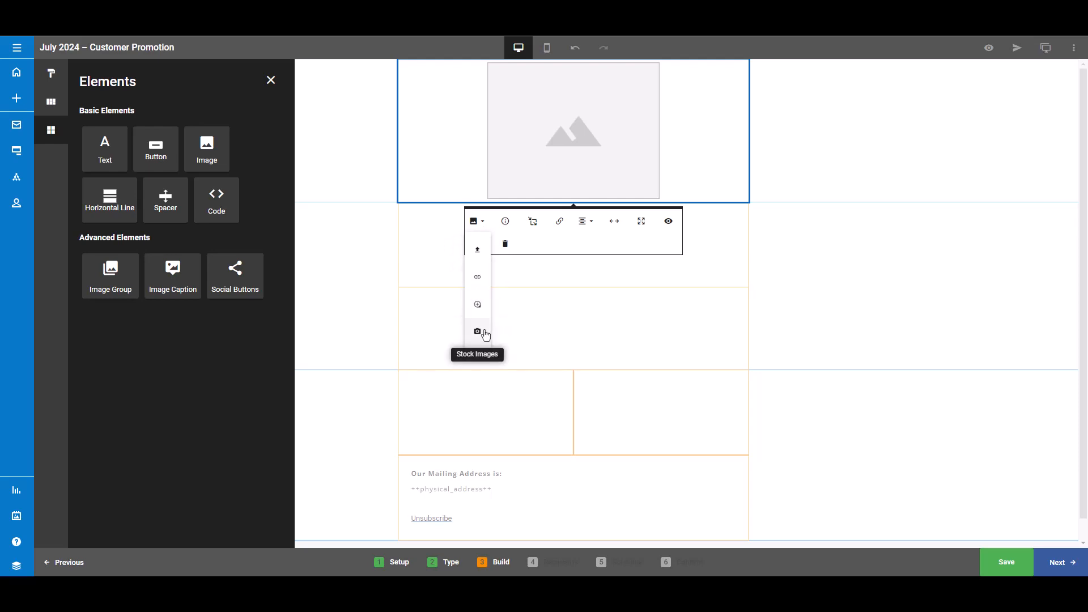
left_click(479, 305)
scroll(485, 311, "down", 5)
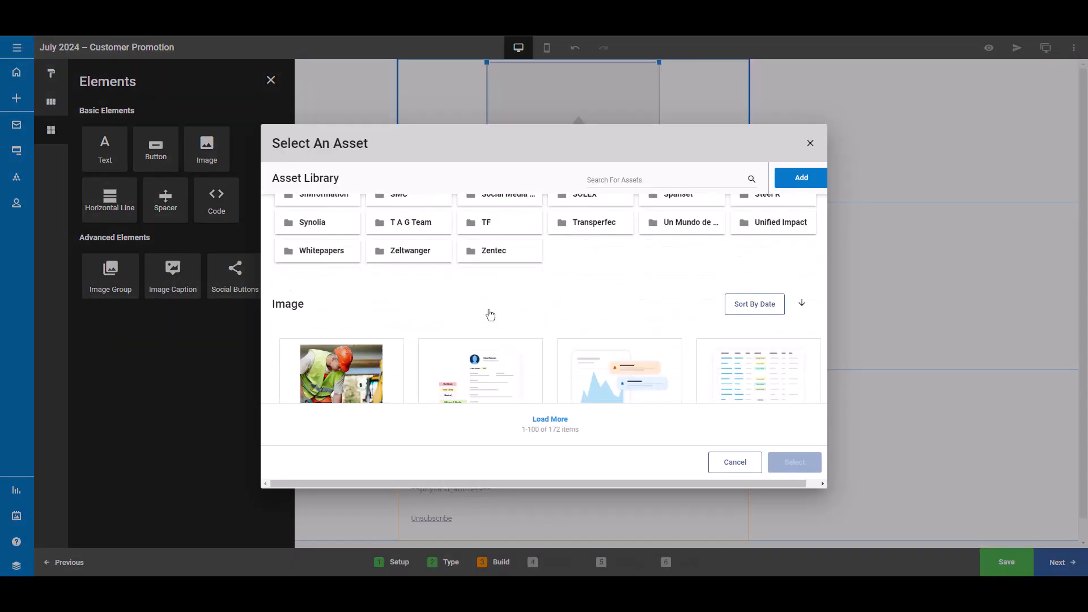
scroll(489, 313, "down", 2)
left_click(357, 297)
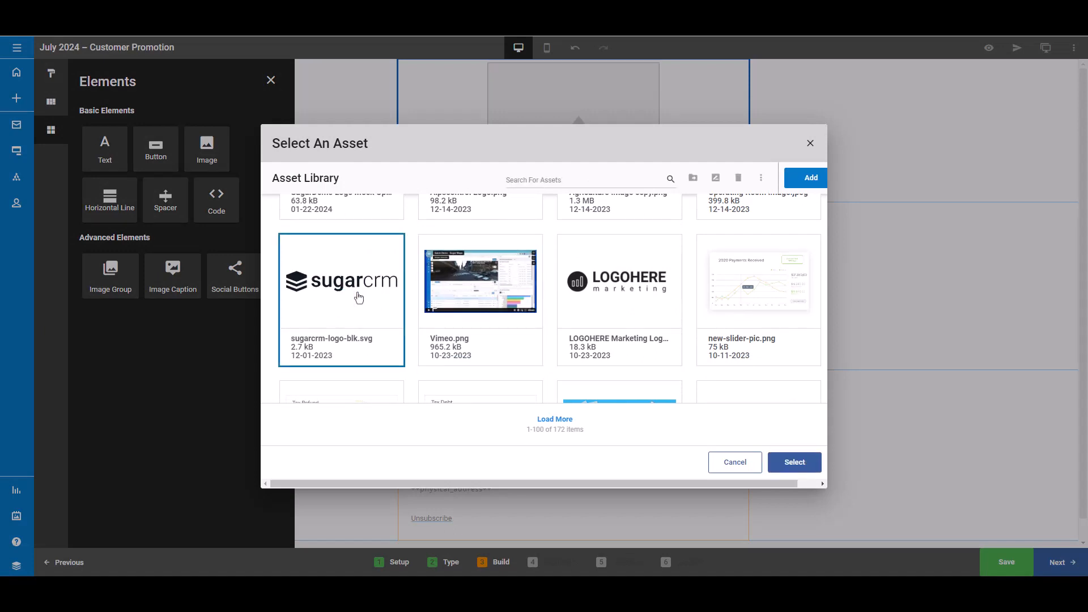
left_click(791, 459)
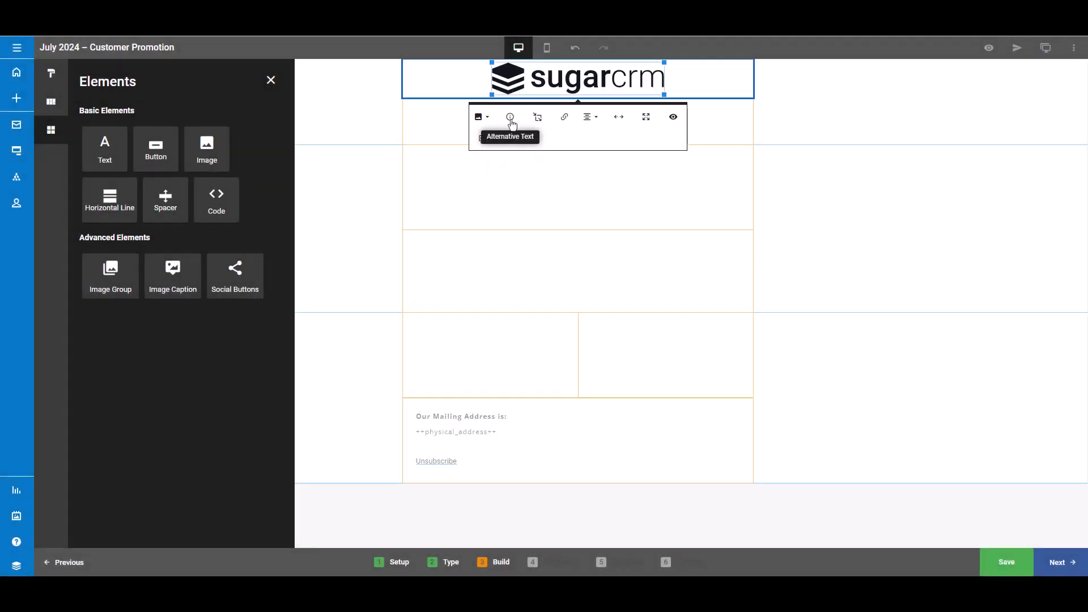
- Set the logo's alternative text to sugarcrm logo
left_click(511, 118)
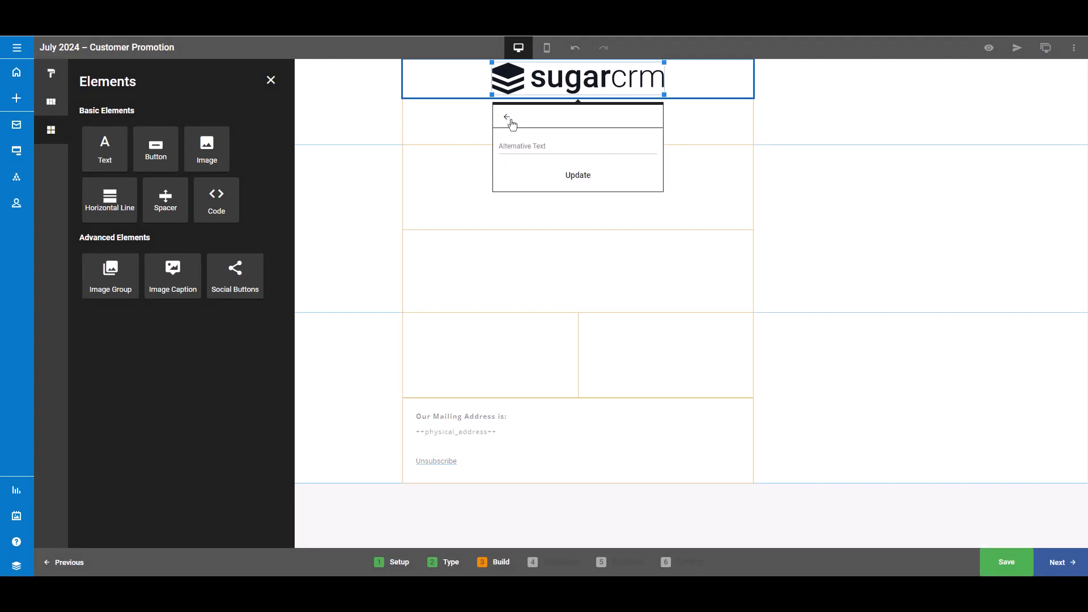
left_click(523, 149)
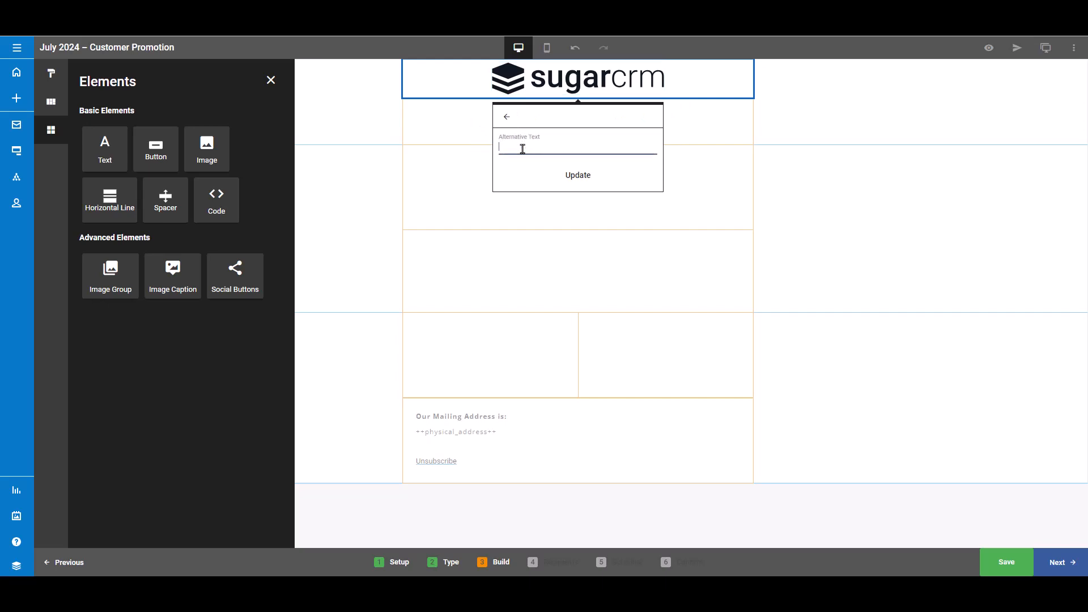
type("sugarcrm logo")
left_click(575, 179)
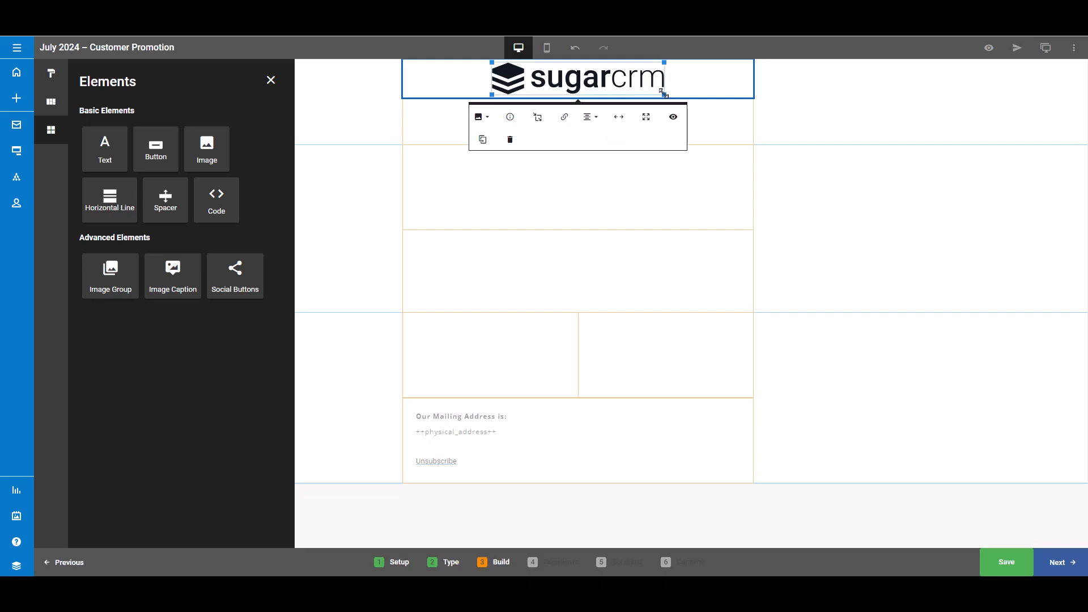
- Resize the logo, setting its width to 299 px
left_click_drag(665, 95, 672, 117)
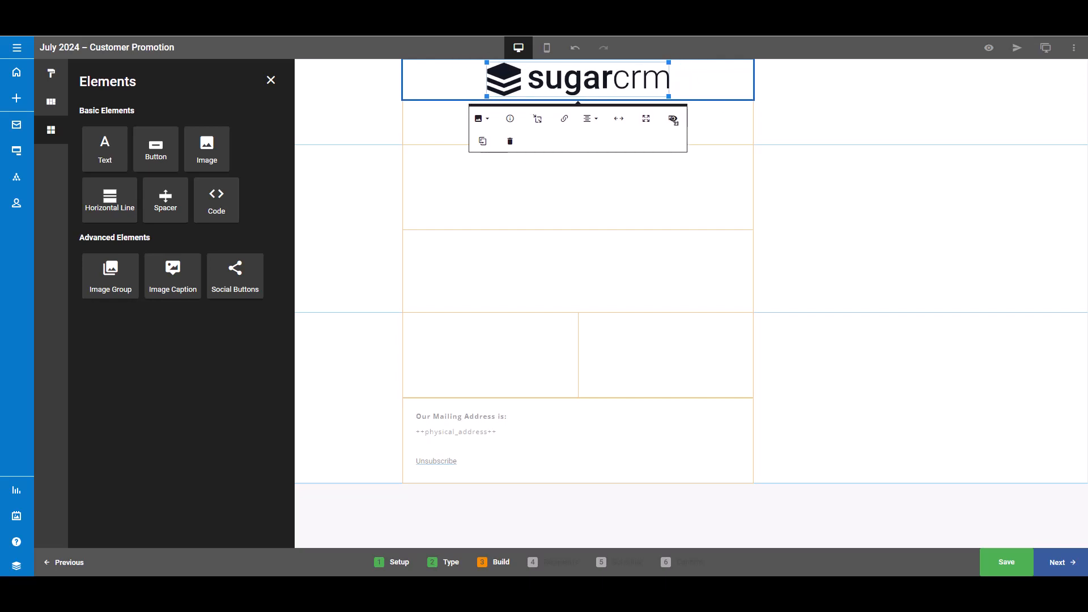
left_click(538, 123)
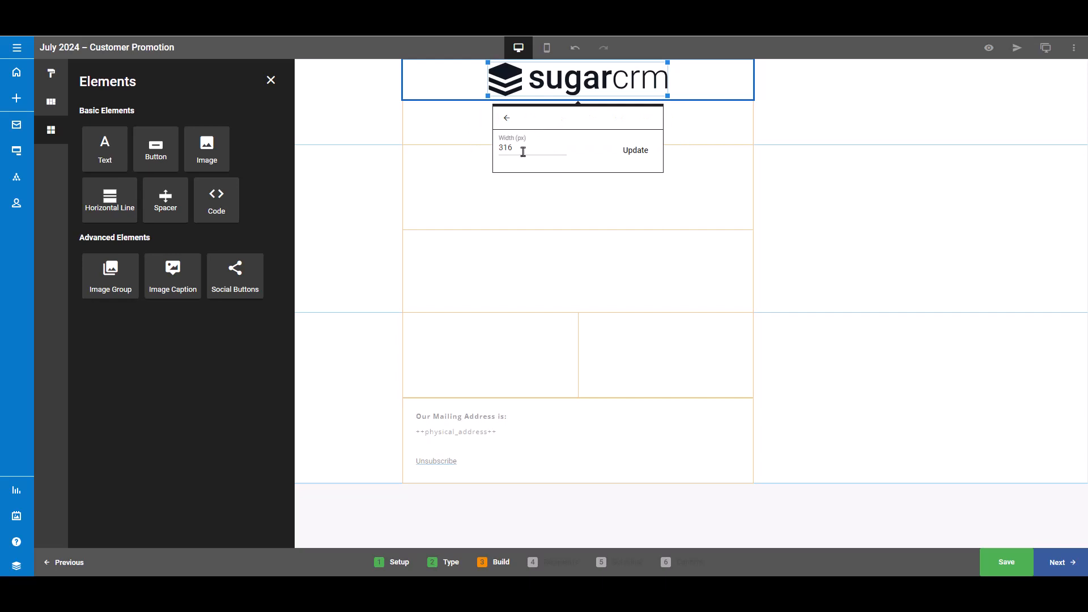
left_click_drag(523, 149, 486, 151)
key("BackSpace")
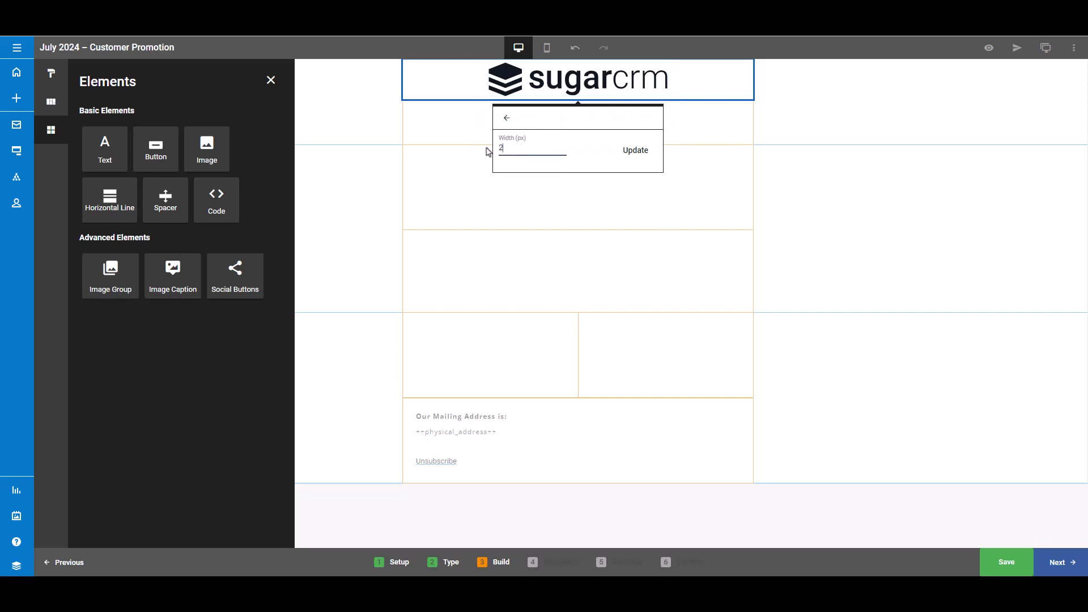
type("299")
left_click(630, 154)
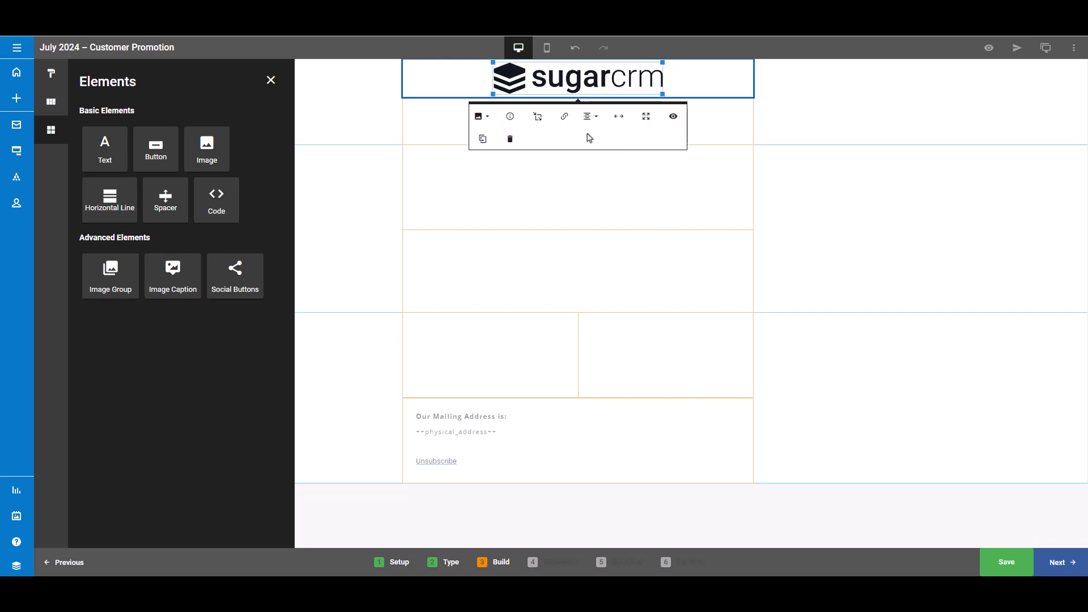
- Center-align the logo and switch it to full width, then deselect it
left_click(566, 118)
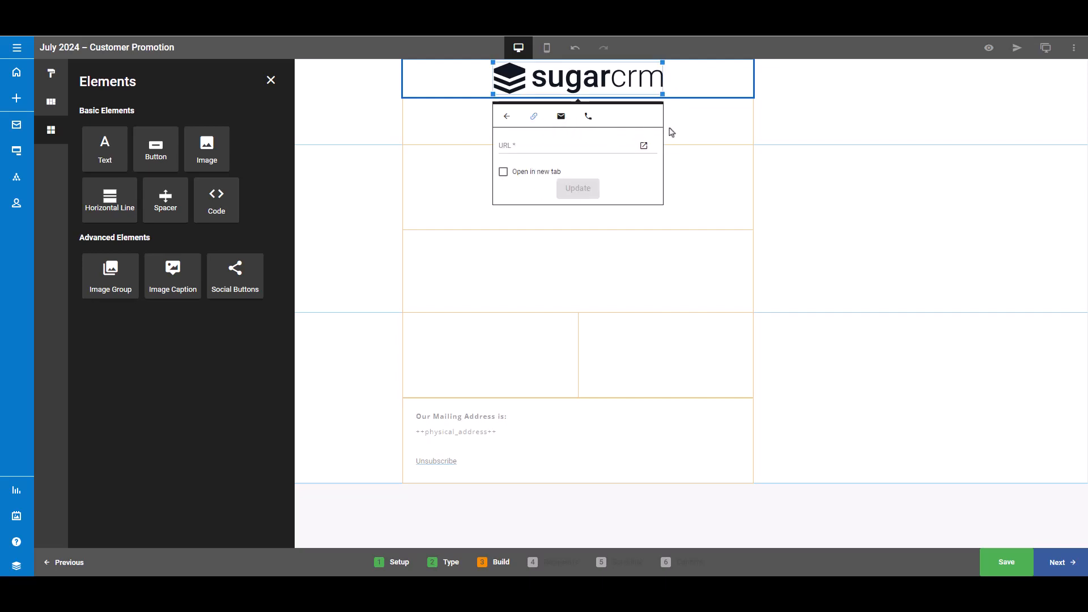
left_click(507, 116)
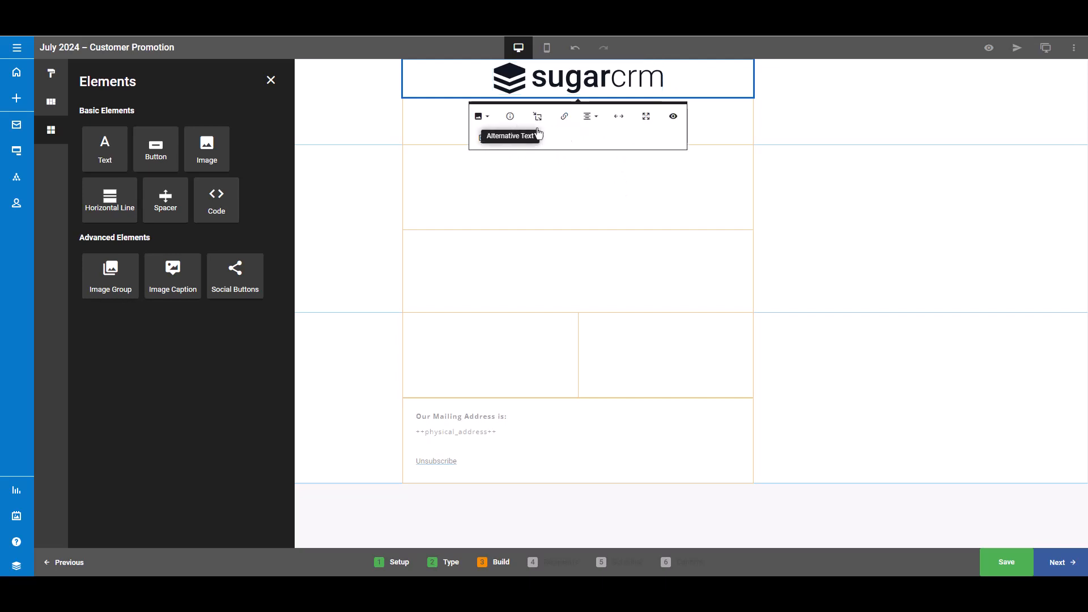
left_click(587, 124)
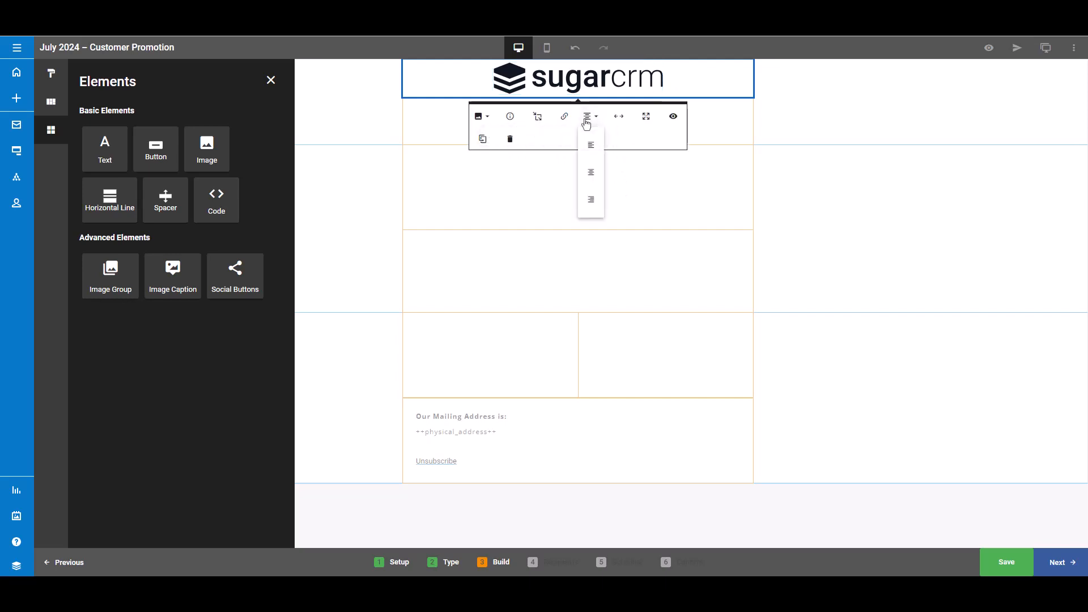
left_click(592, 173)
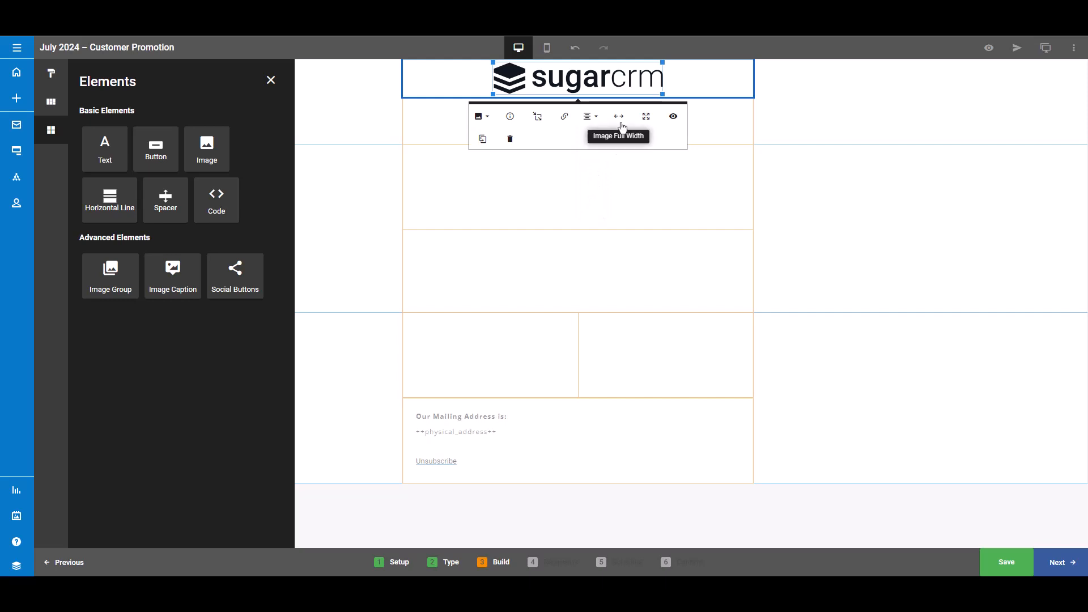
left_click(622, 127)
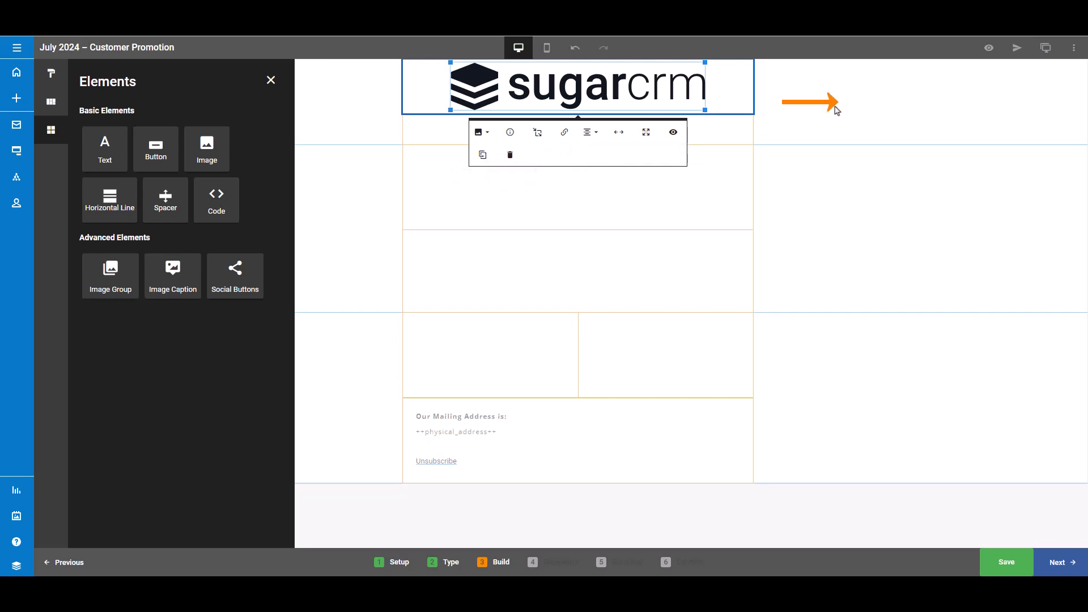
left_click(857, 113)
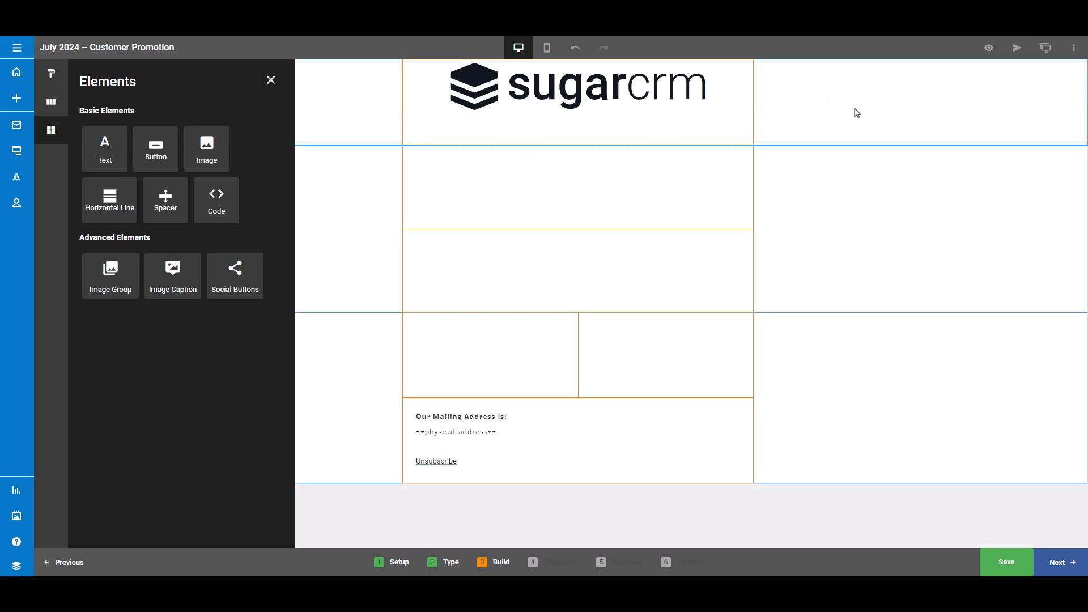
- Add a Text element to the section below the logo and select it for editing
left_click(708, 201)
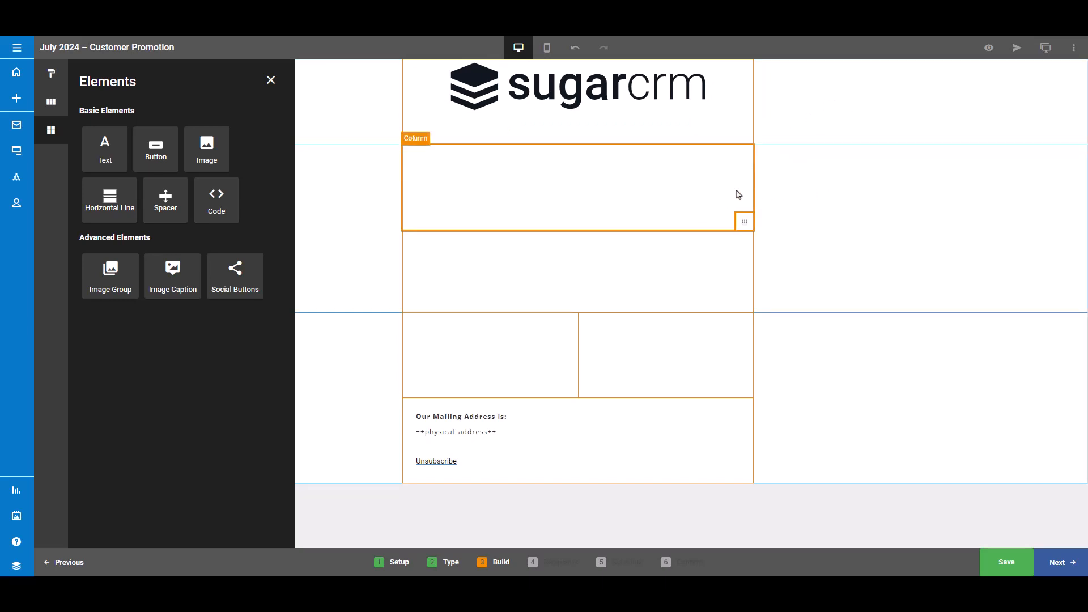
left_click_drag(99, 152, 506, 192)
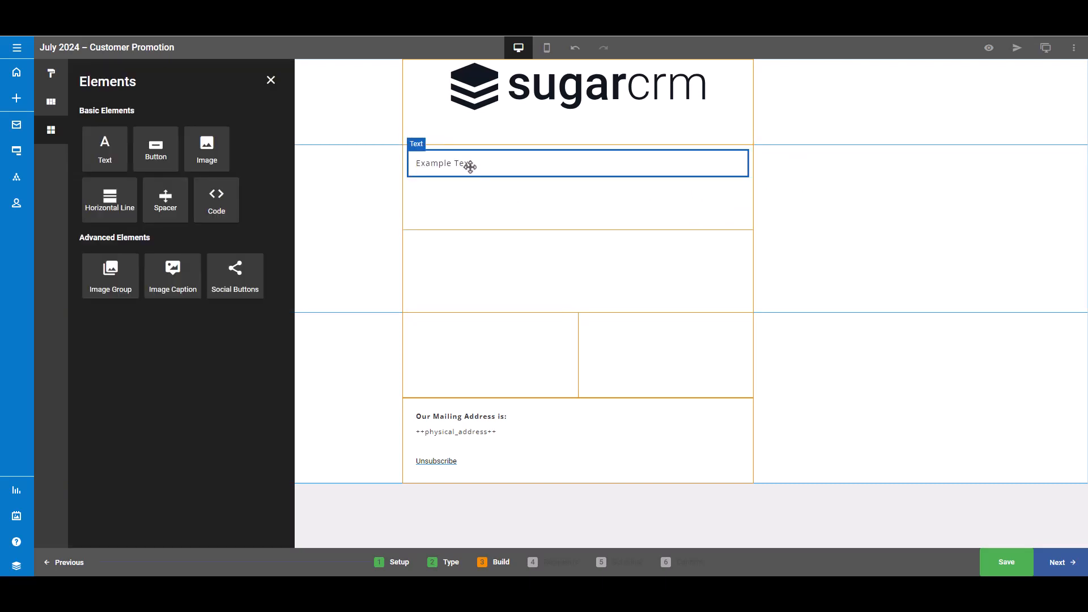
left_click(490, 165)
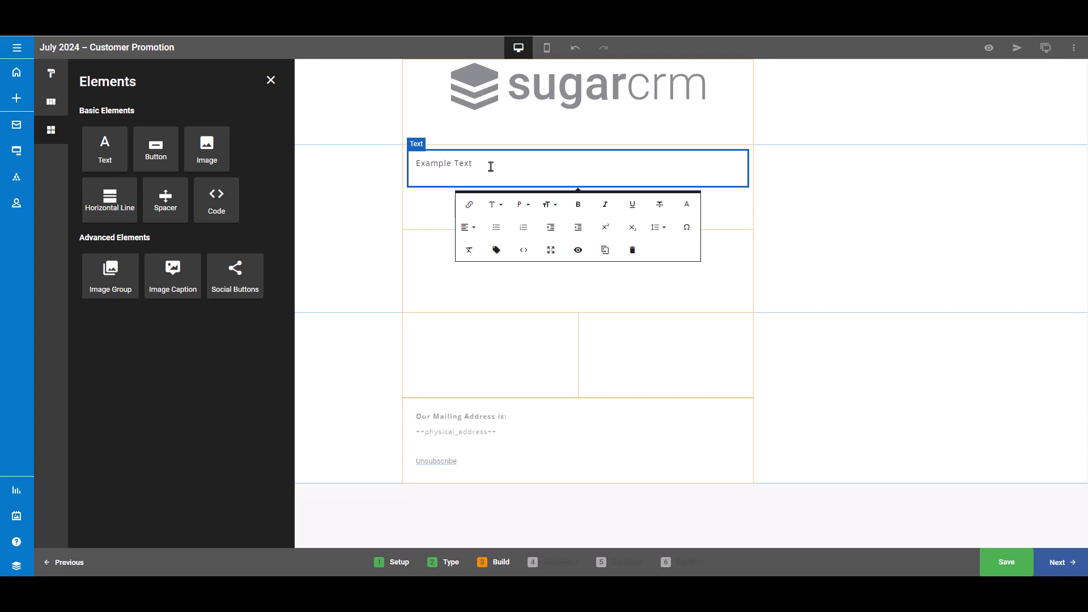
left_click(529, 210)
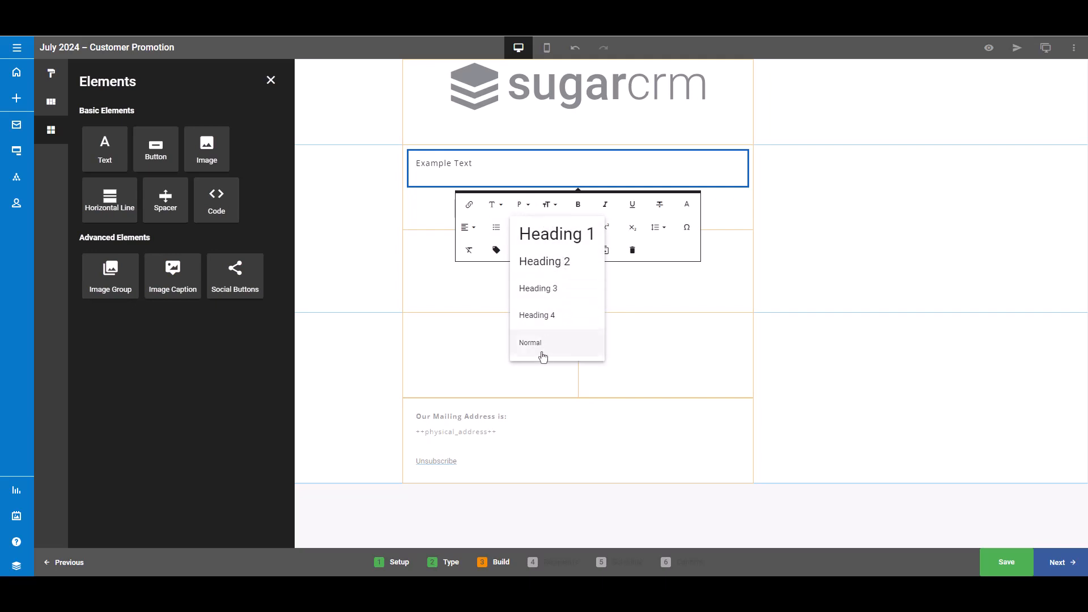
left_click(552, 164)
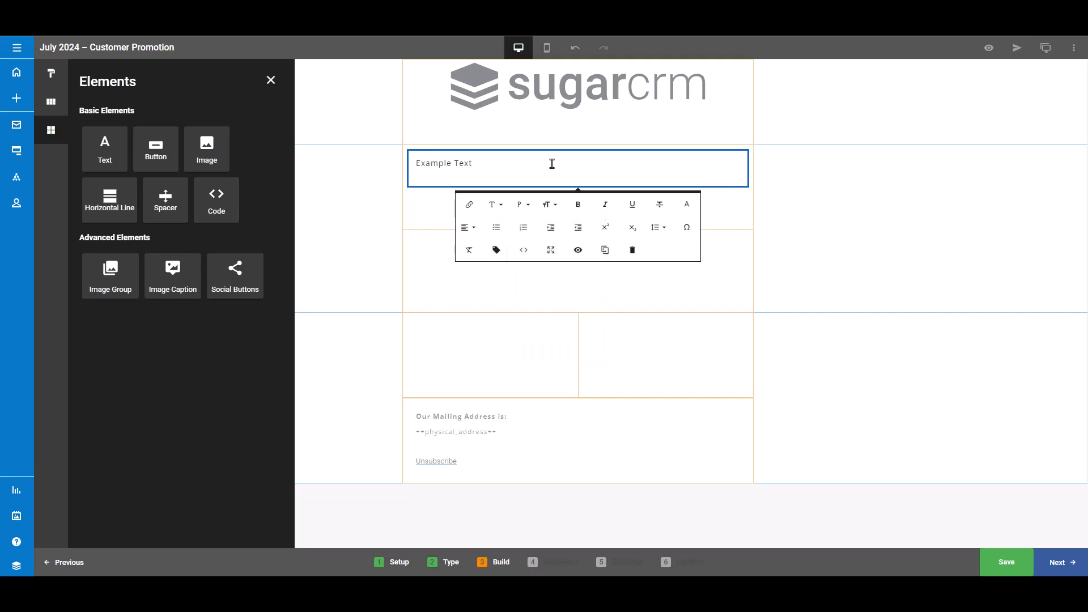
- Open the merge tag modal and pick Name as the Owner merge field
left_click(497, 251)
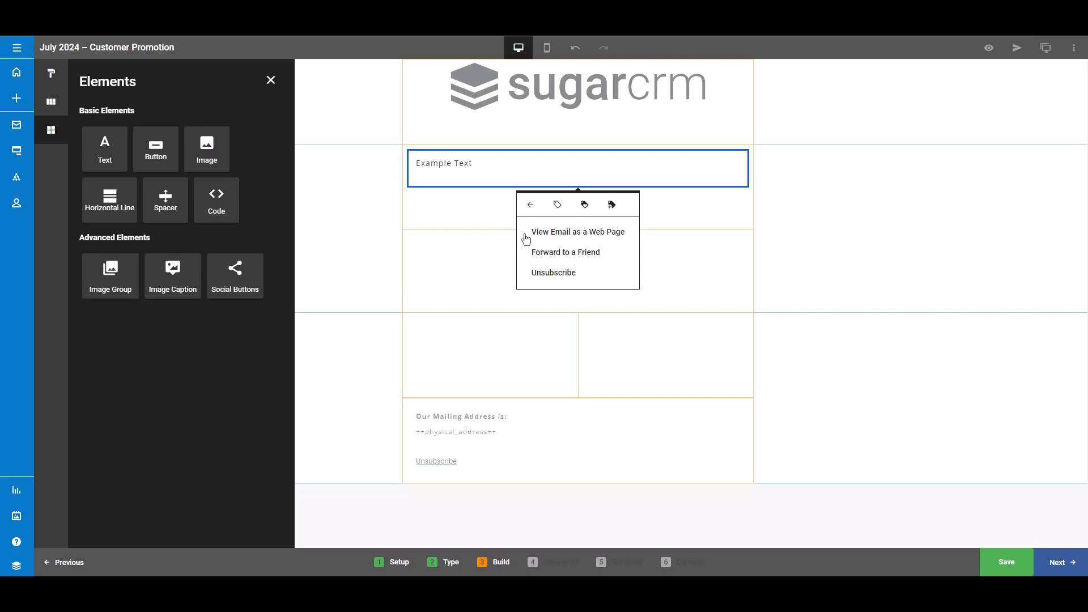
left_click(586, 205)
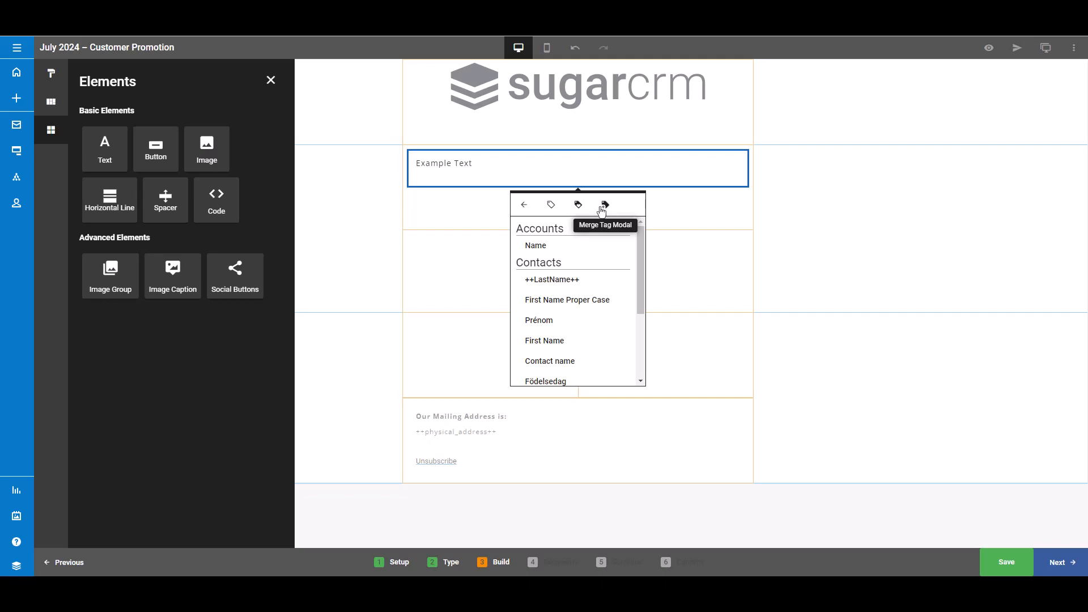
left_click(605, 205)
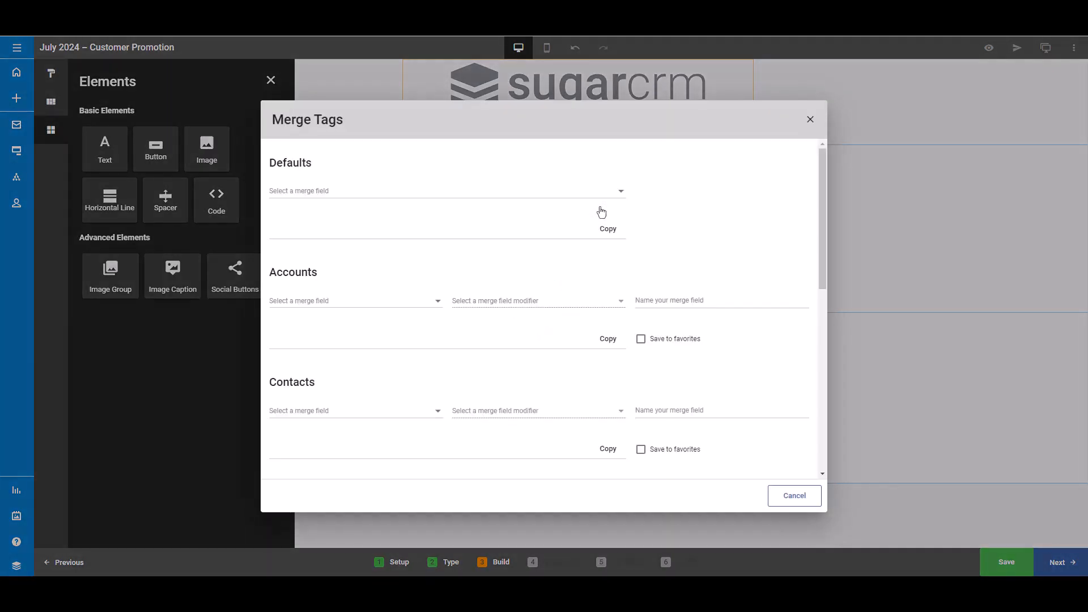
scroll(657, 269, "down", 5)
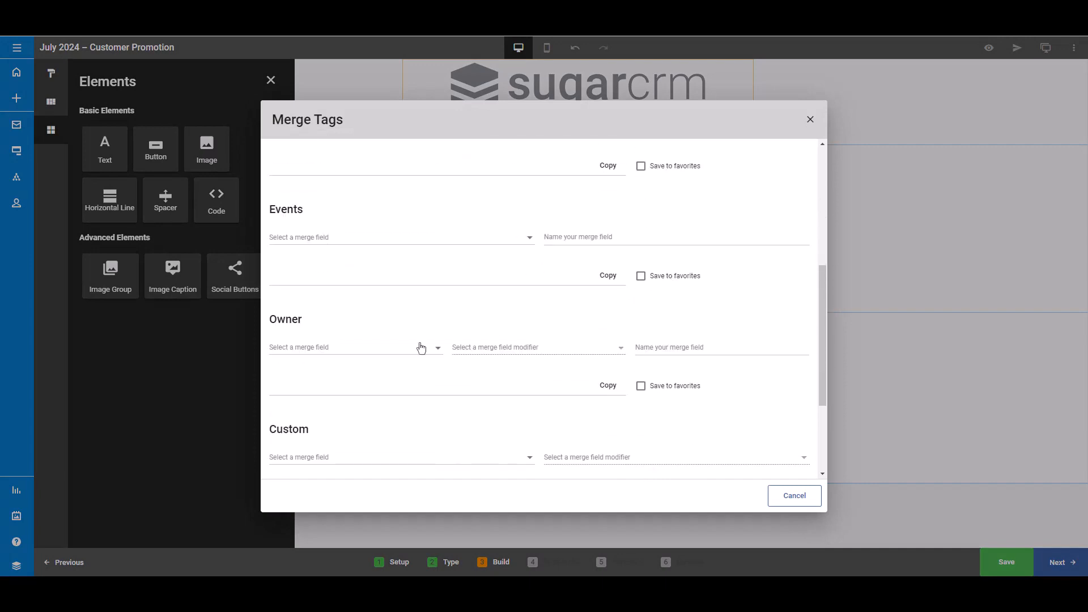
left_click(396, 354)
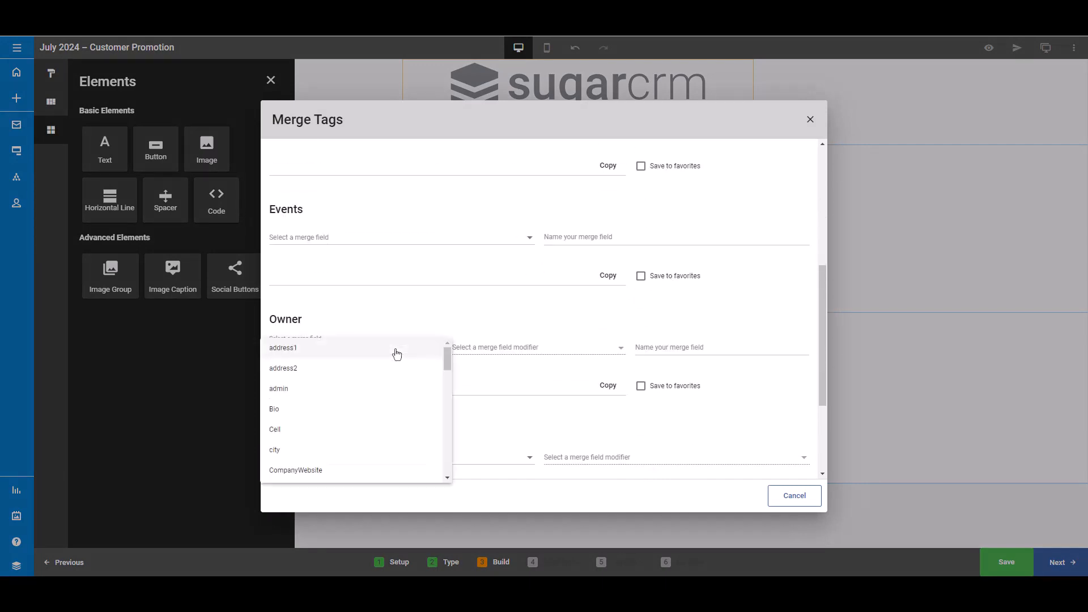
scroll(400, 376, "down", 5)
left_click(394, 419)
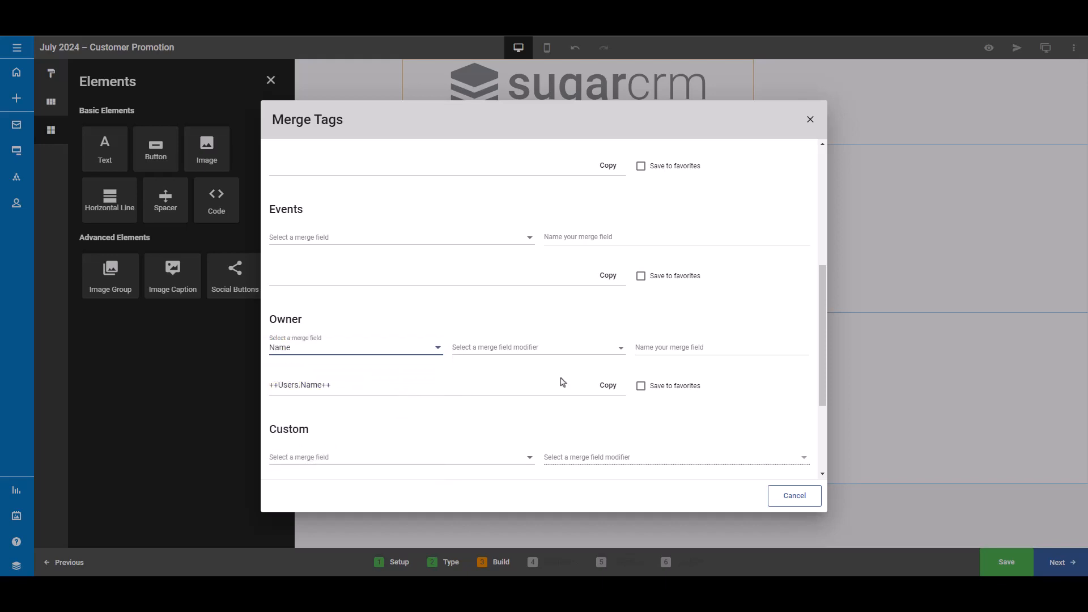
- Apply the Proper Case modifier to the Owner Name merge field and copy the resulting tag
left_click(612, 354)
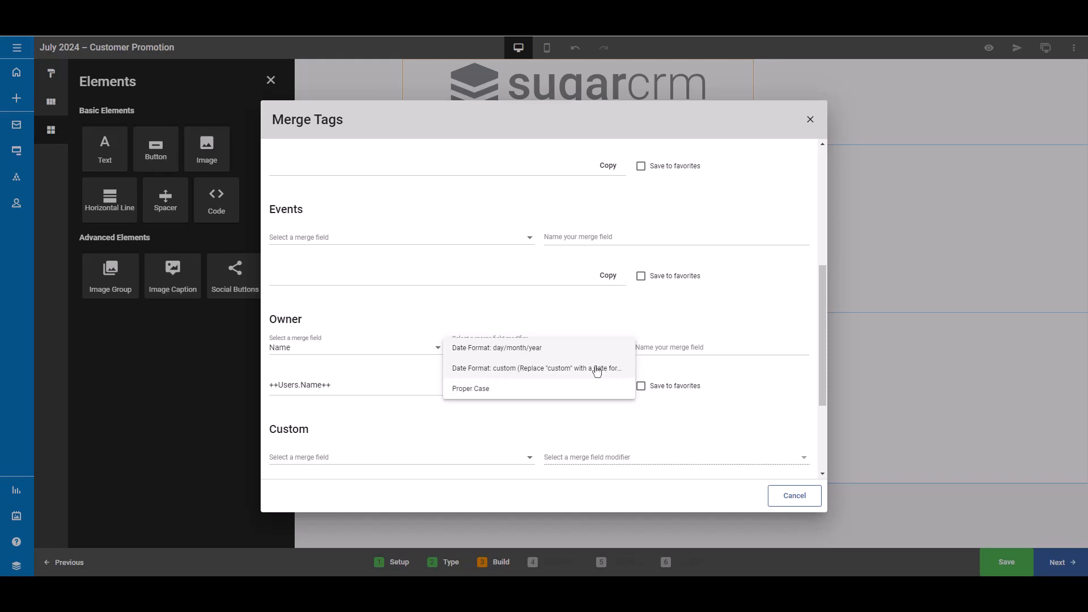
left_click(578, 395)
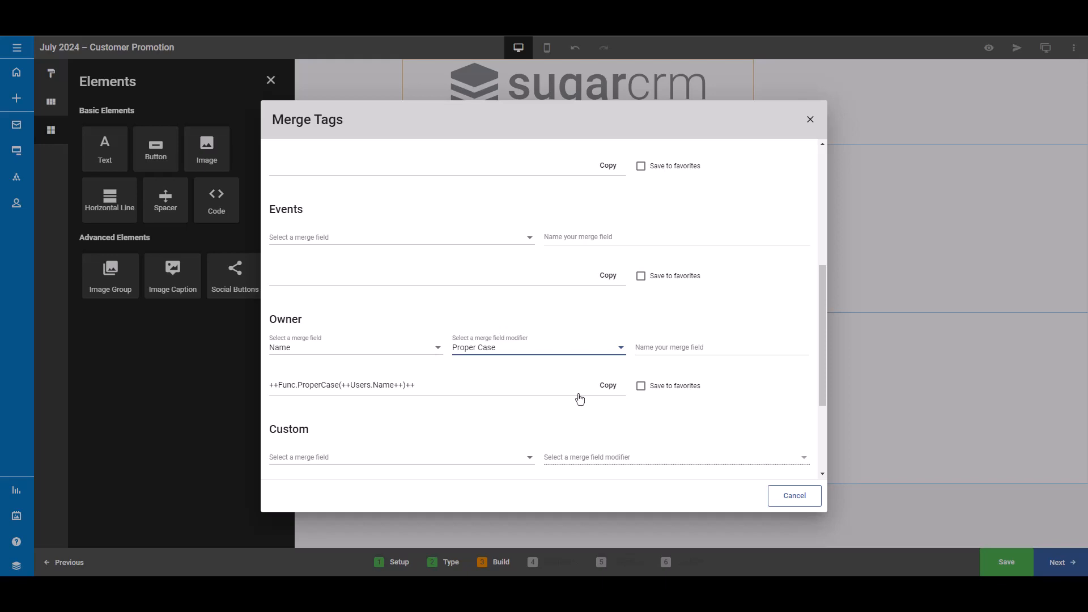
left_click(613, 390)
- Name the merge field "Owner First and Last Name", save it to favorites, and close the merge tag modal
left_click(743, 350)
type("Owner First and Last Name")
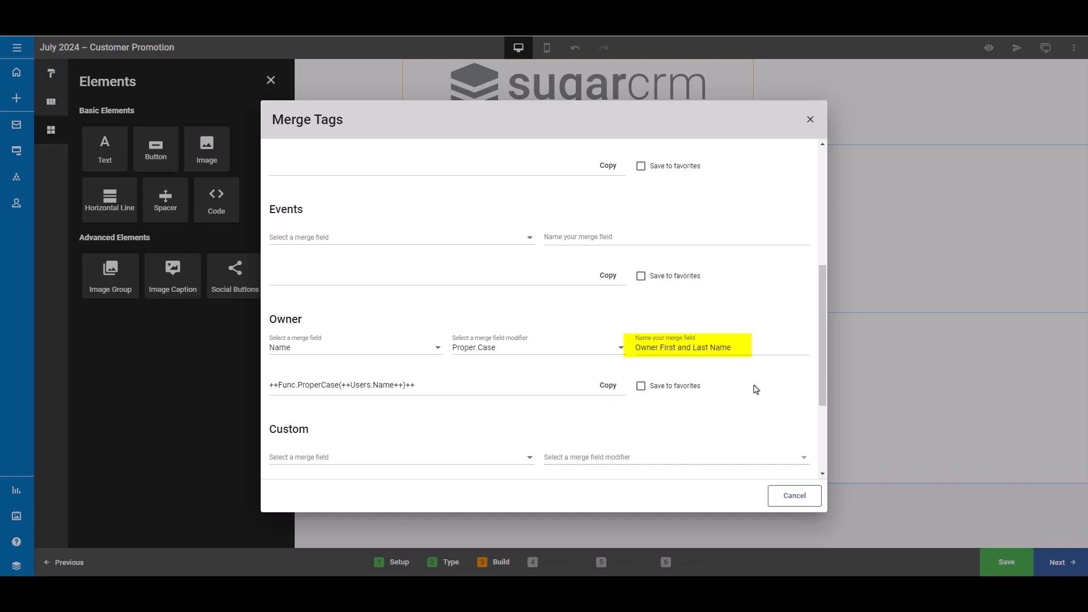
left_click(642, 393)
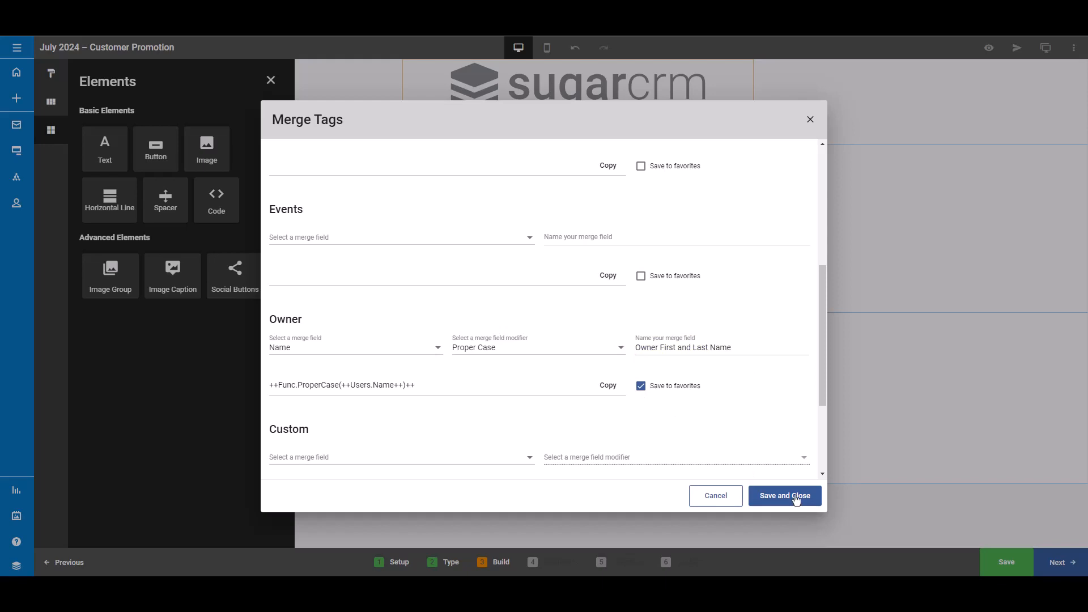
left_click(785, 496)
- Start the text block with "Hi" plus the First Name Proper Case merge tag and a comma, then begin a new line
left_click(436, 158)
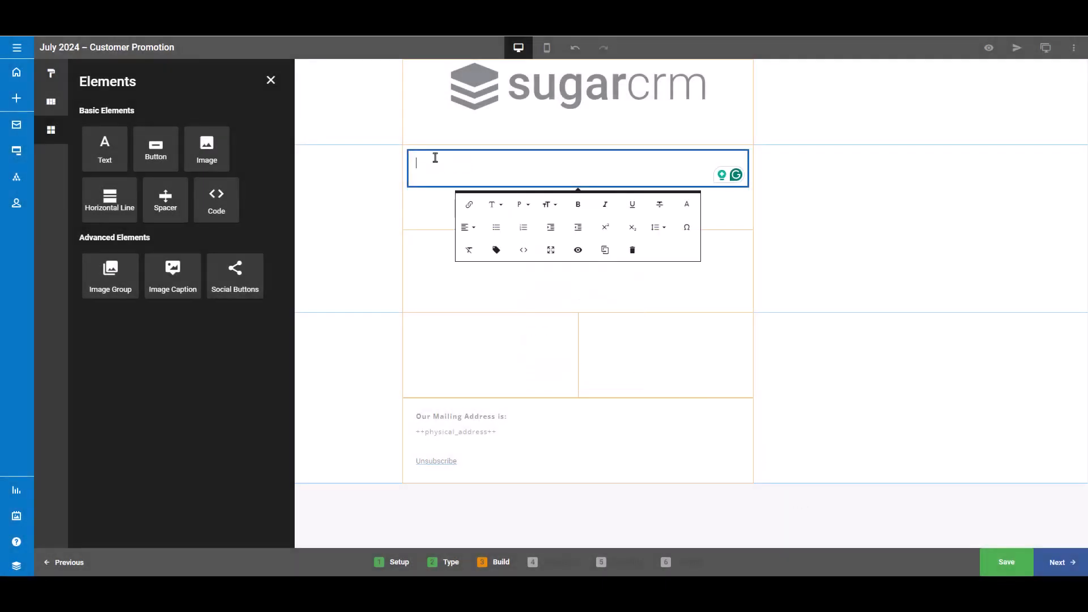
type("Hi")
left_click(496, 250)
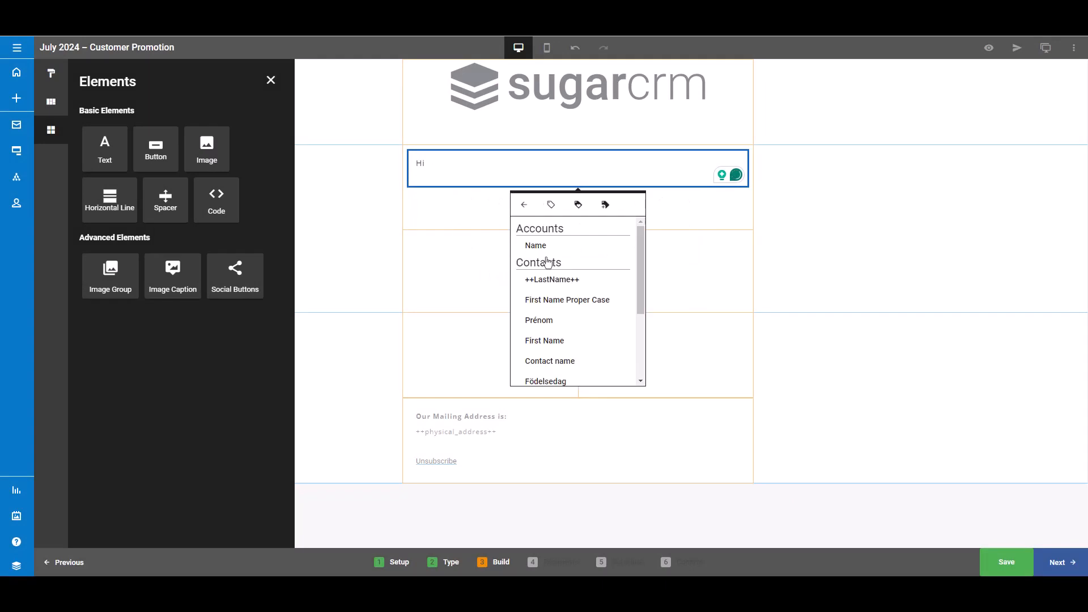
left_click(582, 302)
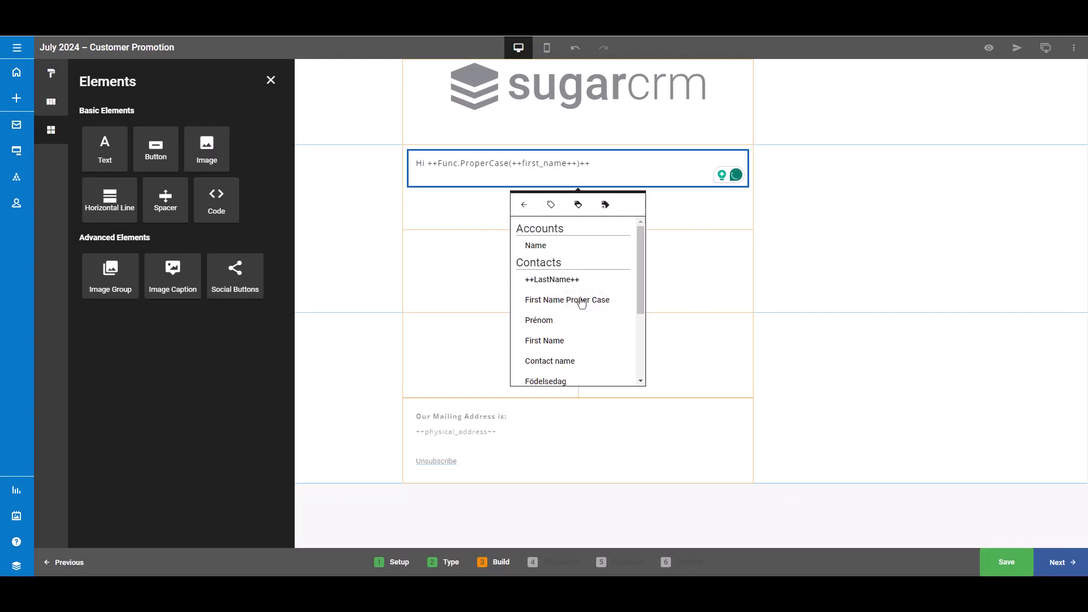
type(",")
key("Return")
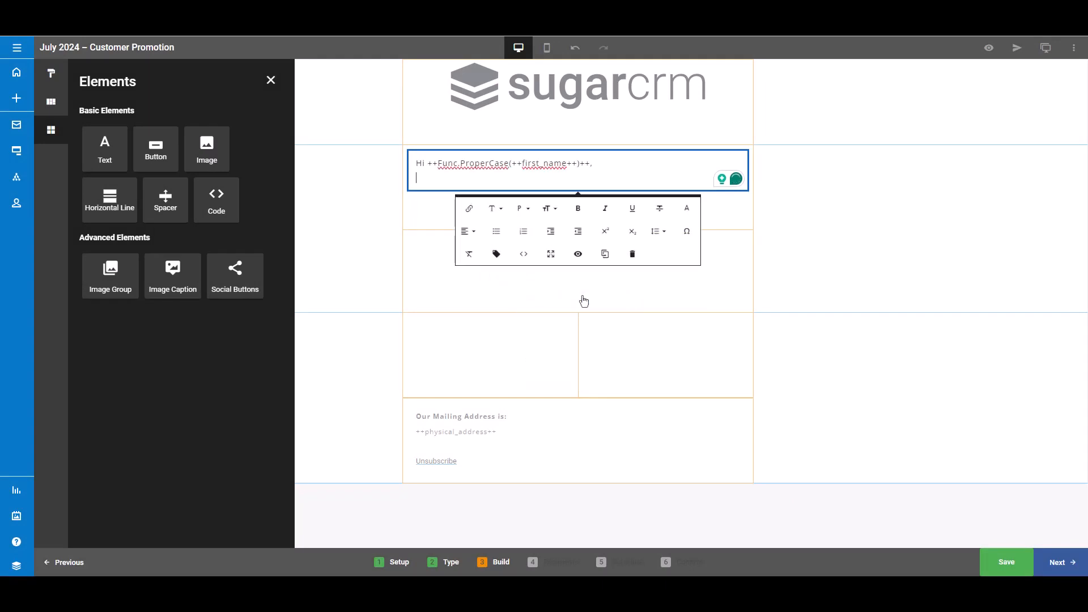
- Paste the promotion body paragraph below the greeting and add blank lines after it
key("ctrl+v")
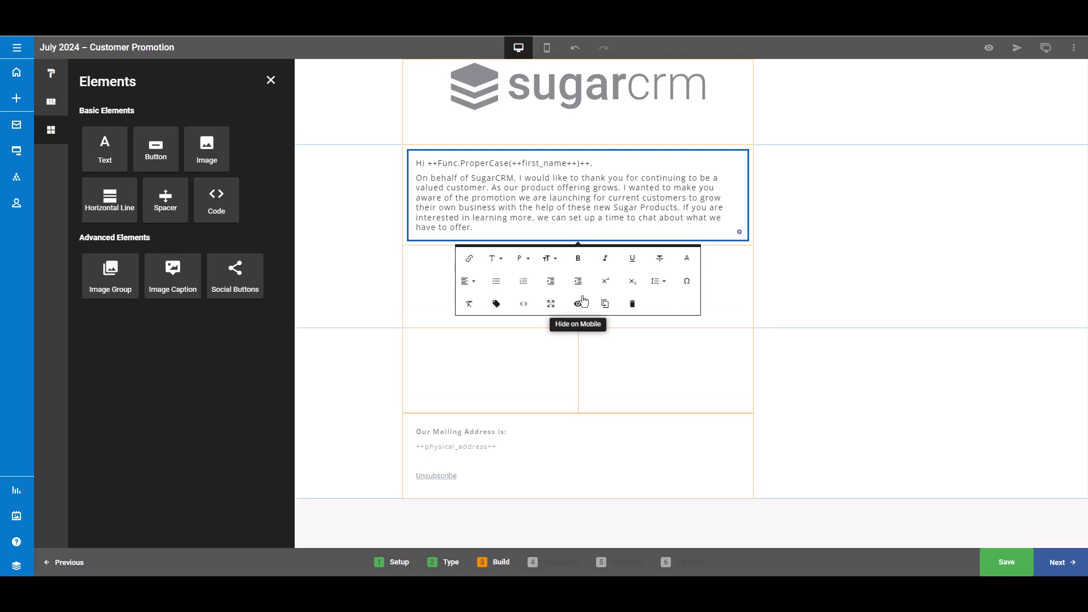
key("Return")
key("Return")
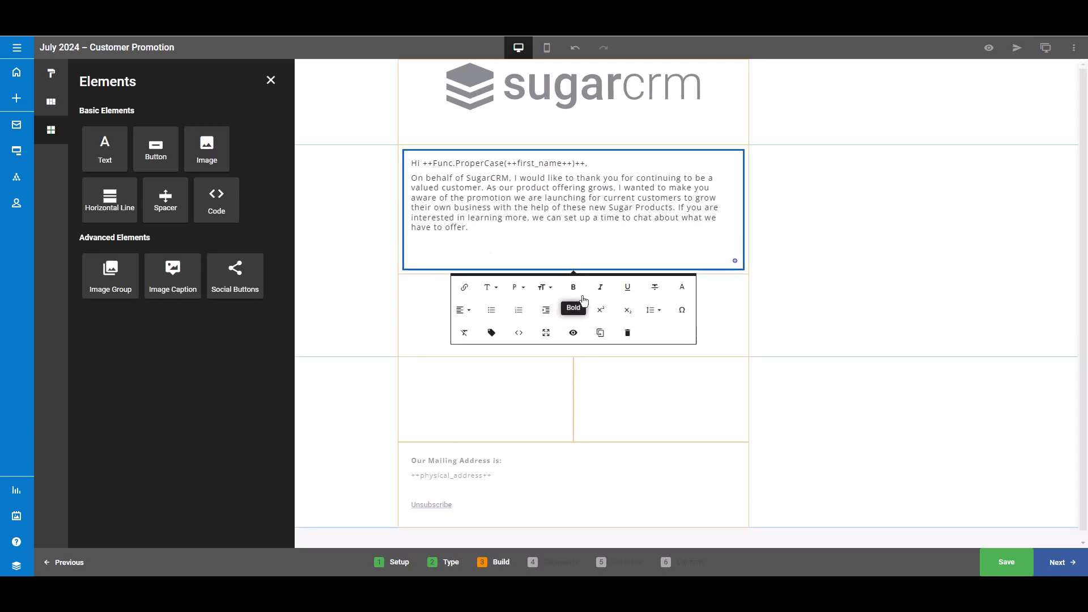
- Add the sign-off "Best," followed by the saved Owner First and Last Name merge tag
type("Best,")
left_click(491, 333)
scroll(583, 389, "down", 5)
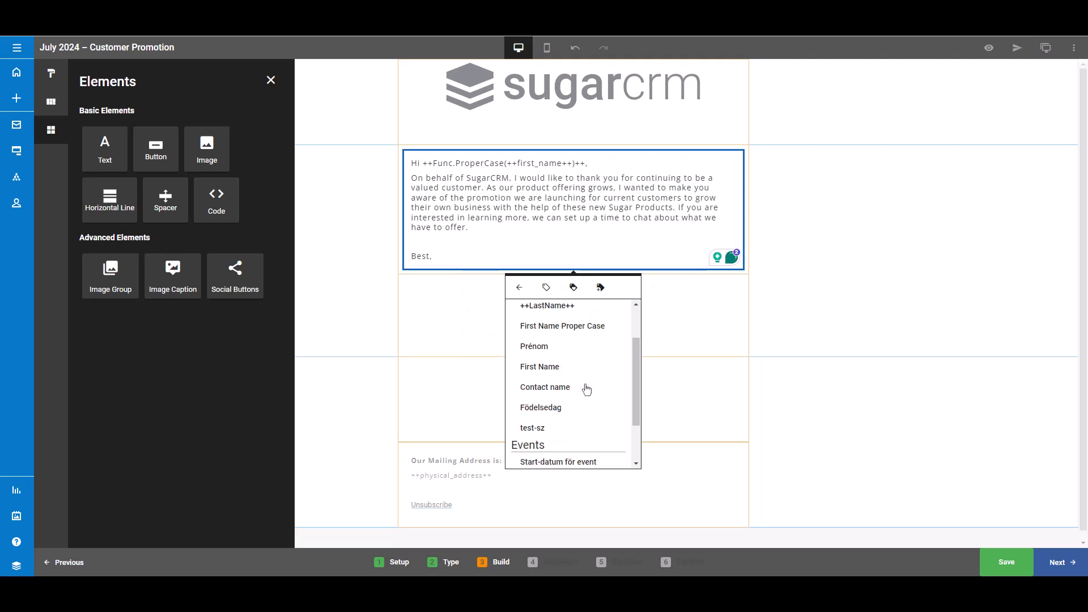
left_click(569, 452)
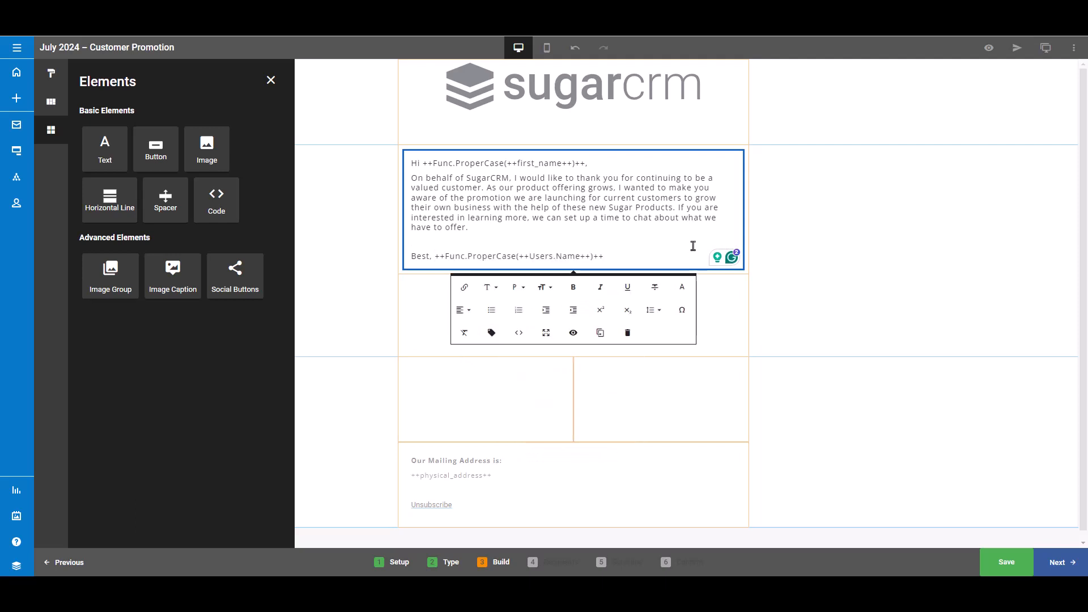
- Add a Horizontal Line element below the sign-off in the text section and select it
left_click(692, 246)
left_click(79, 227)
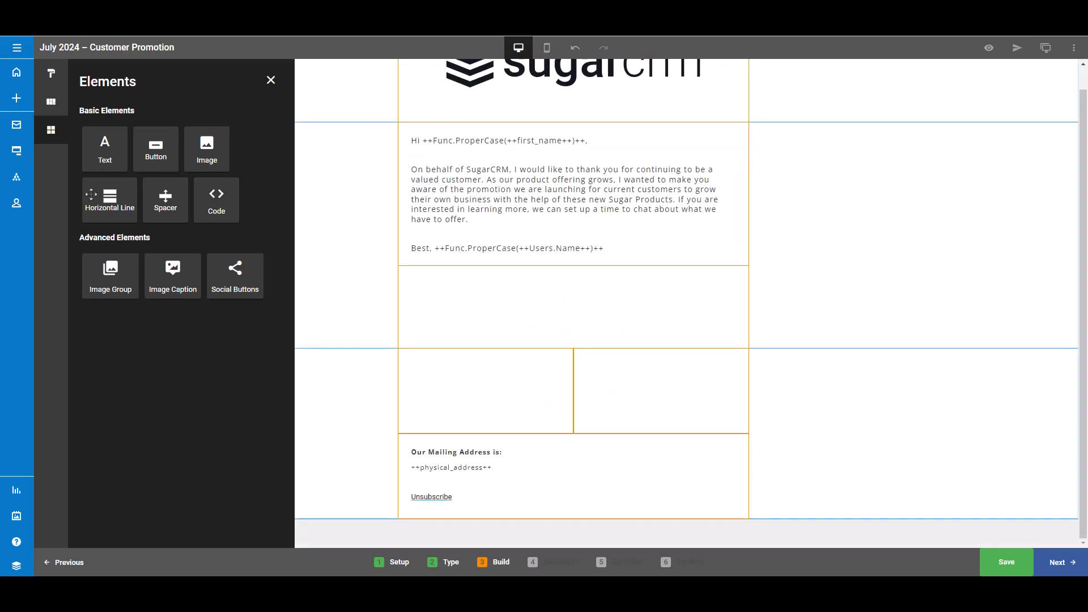
left_click_drag(91, 194, 607, 251)
left_click(627, 269)
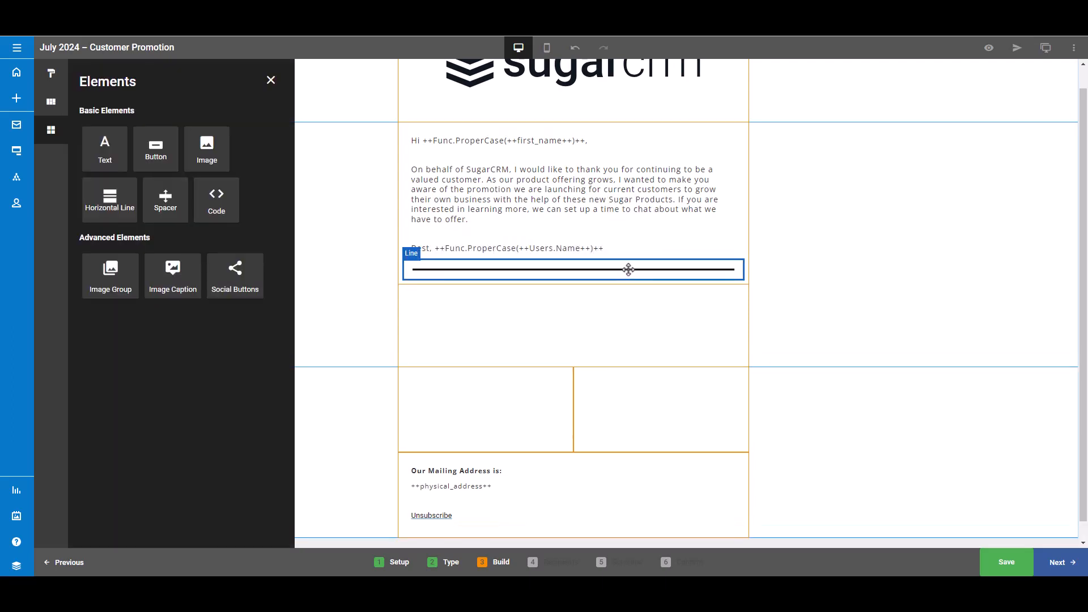
- Style the horizontal line with a blue color, 2px thickness and a dashed line style
left_click(532, 297)
left_click(595, 320)
left_click(652, 328)
left_click(587, 265)
left_click(558, 298)
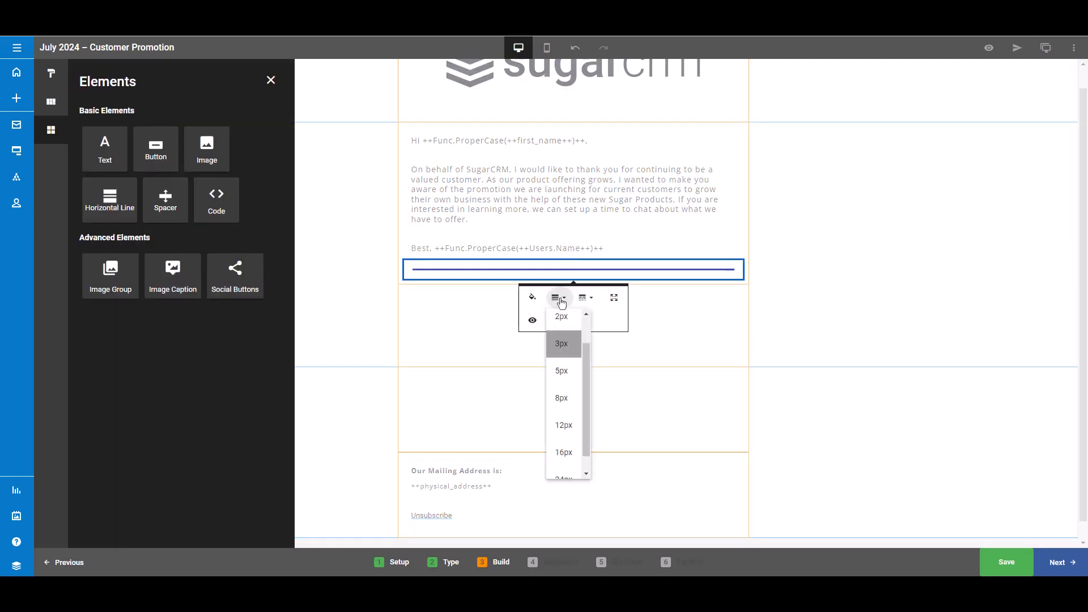
left_click(561, 318)
left_click(585, 299)
left_click(595, 381)
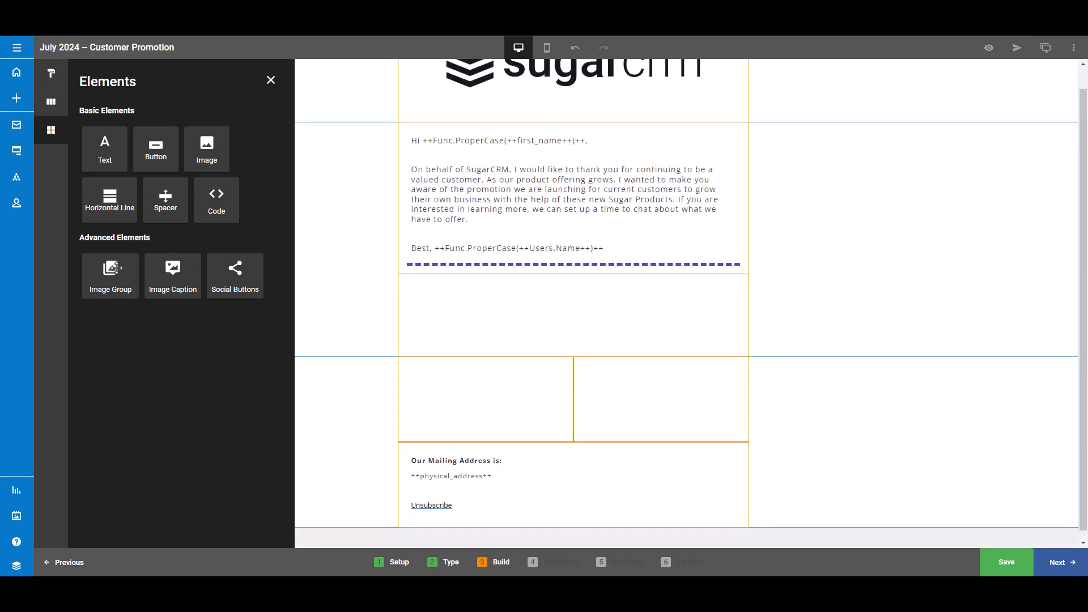
- Add a three-image Image Group below the dashed line and select its first image
left_click_drag(113, 268, 529, 329)
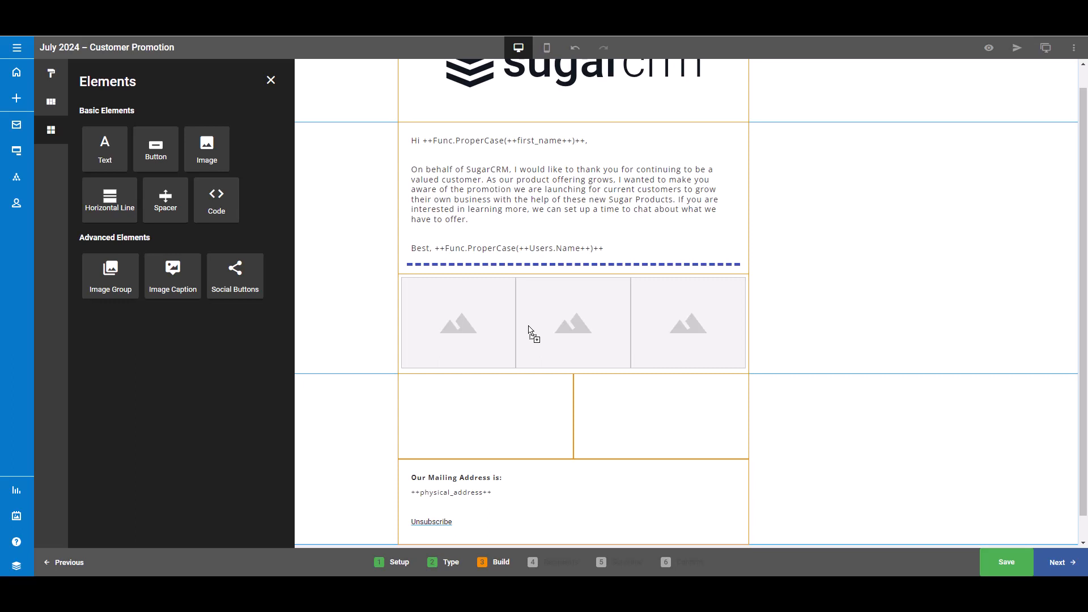
left_click(485, 326)
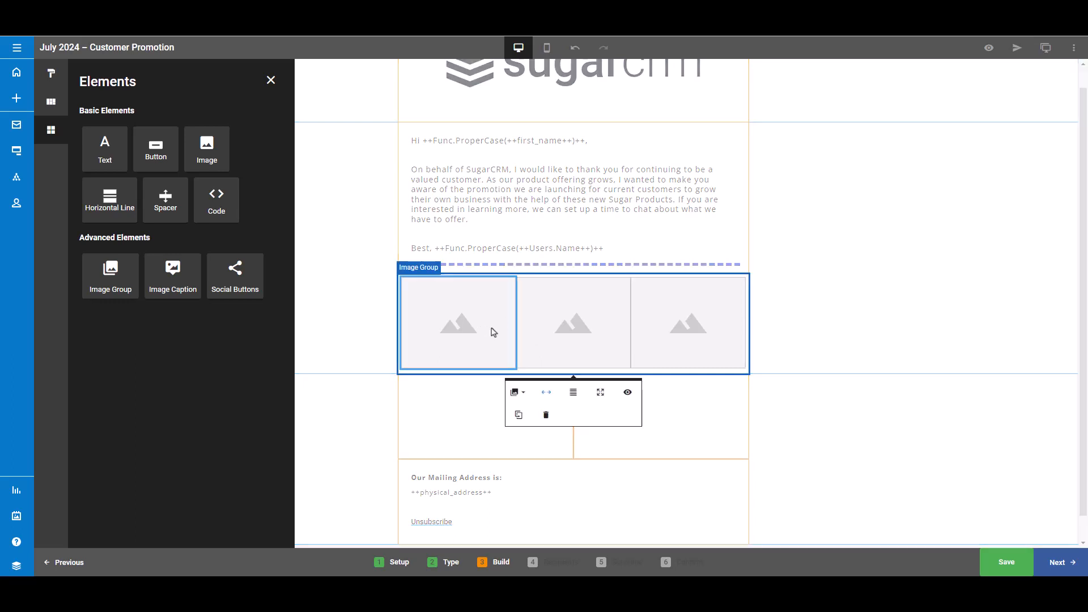
left_click(520, 394)
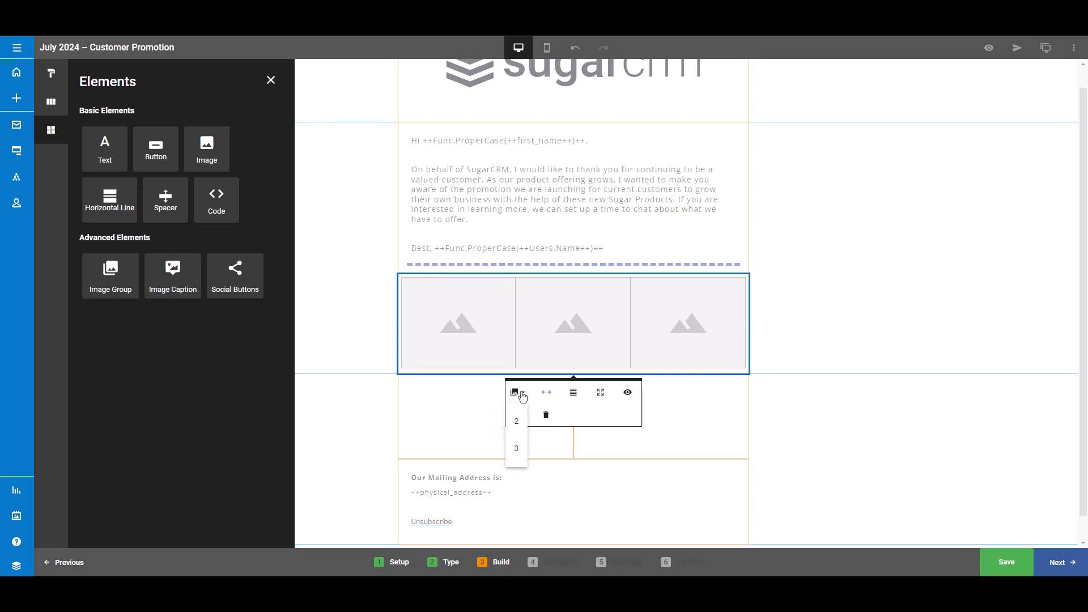
left_click(473, 324)
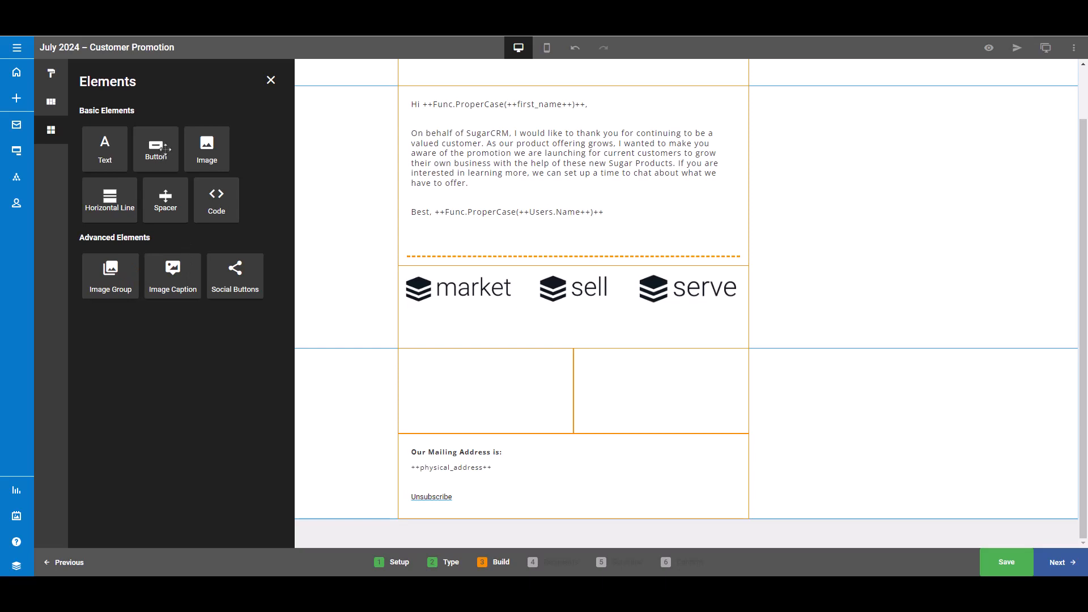
- Add a Button to the right column of the two-column section and set its label to Learn More
left_click_drag(165, 149, 678, 367)
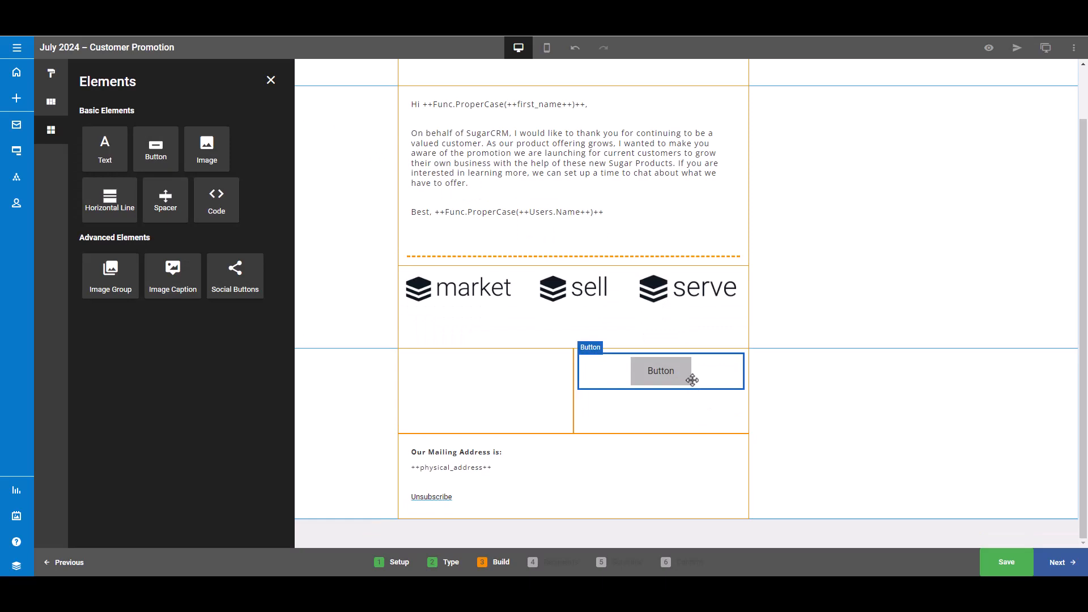
left_click(709, 375)
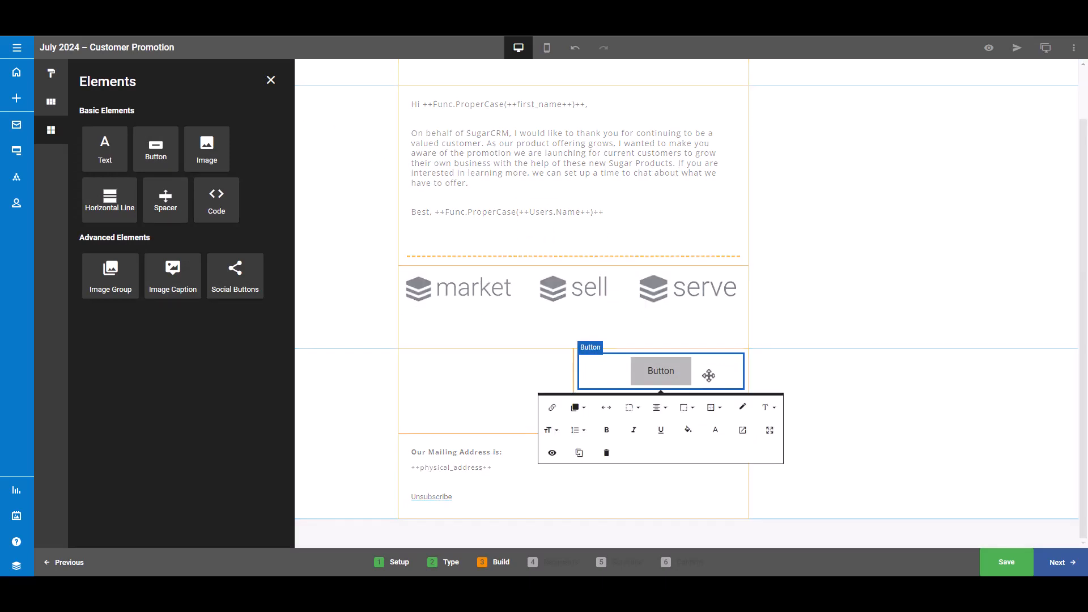
left_click(555, 407)
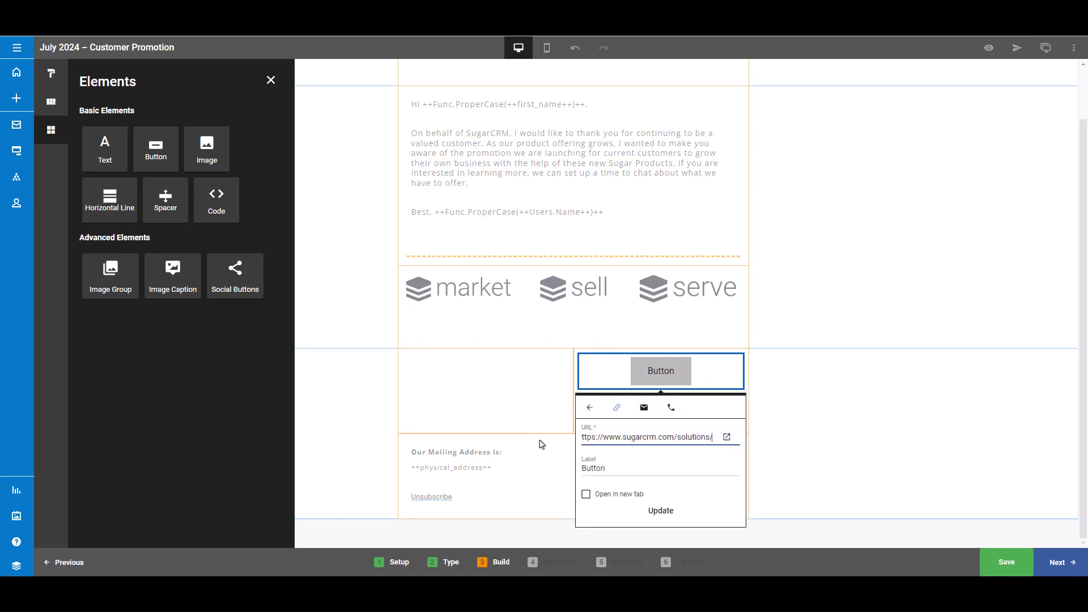
double_click(578, 470)
type("Learn ")
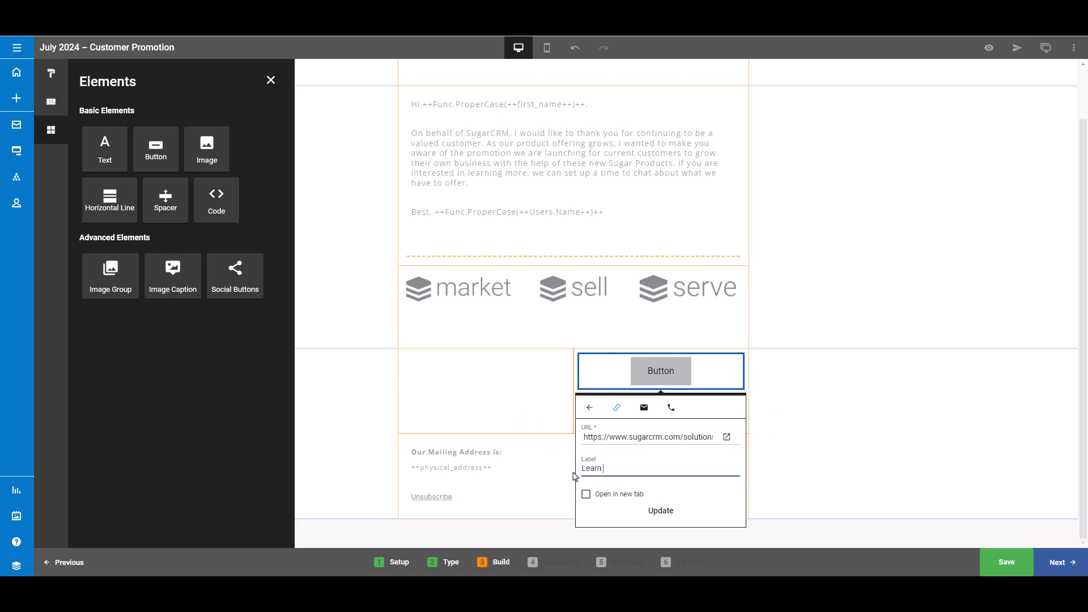
type("More")
key("Return")
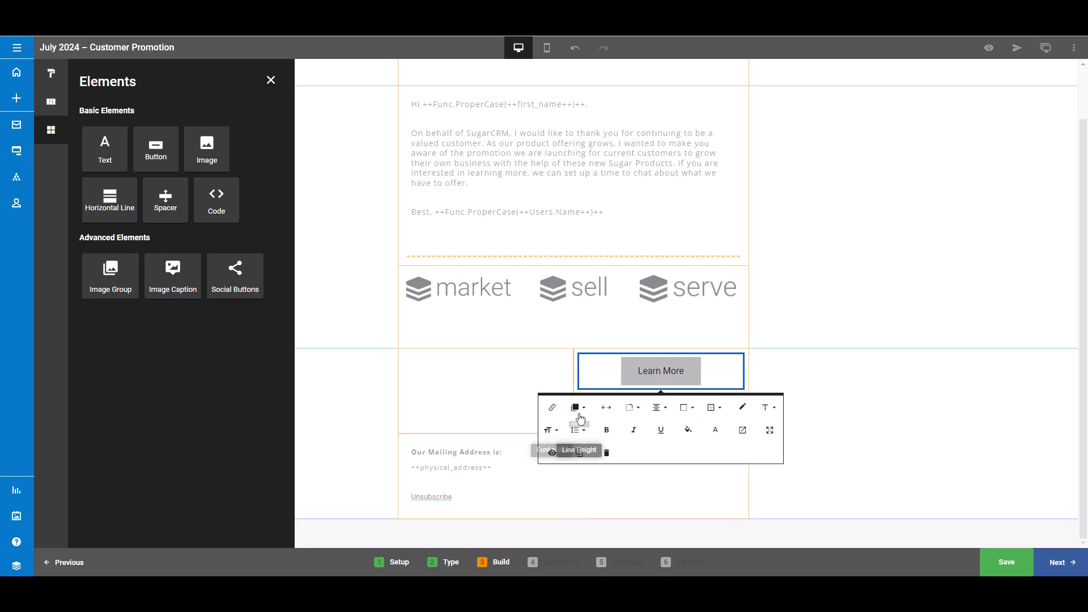
- Set the button to Default size and give it a Rounded shape
left_click(583, 412)
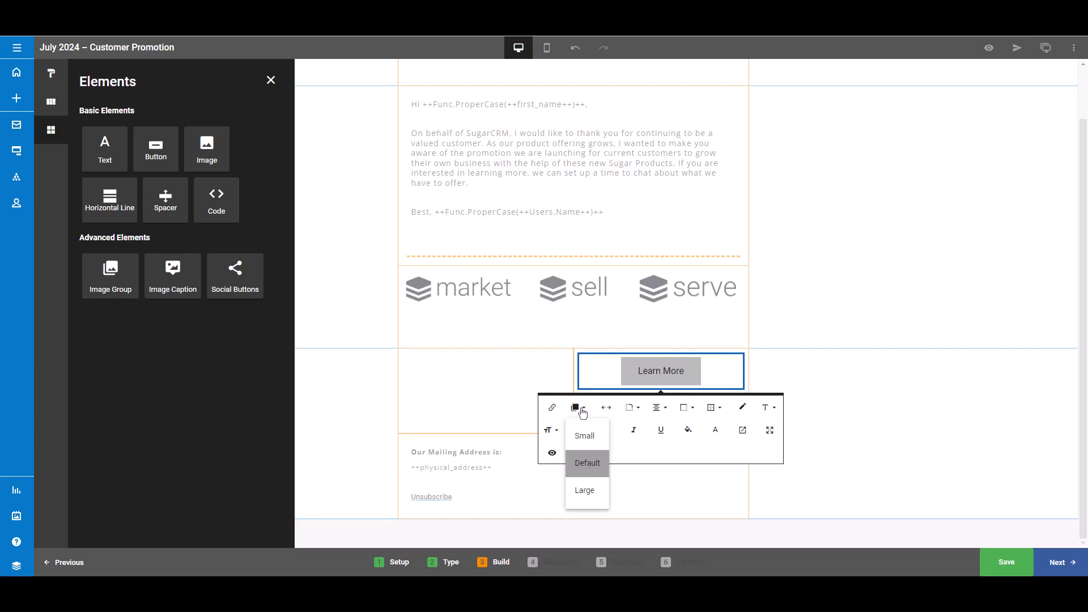
left_click(586, 458)
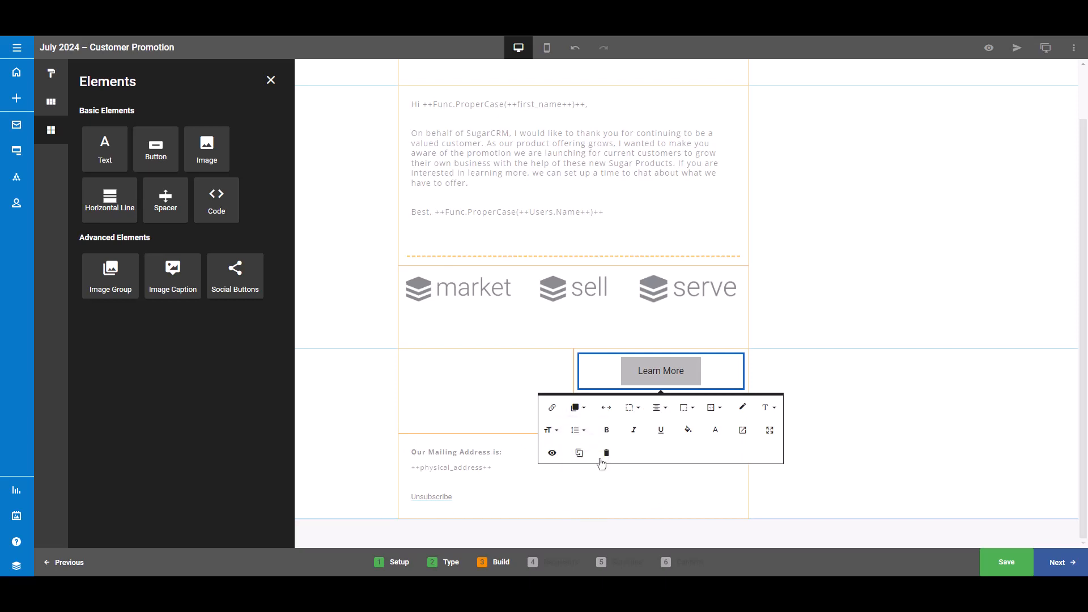
left_click(606, 407)
left_click(607, 410)
left_click(632, 407)
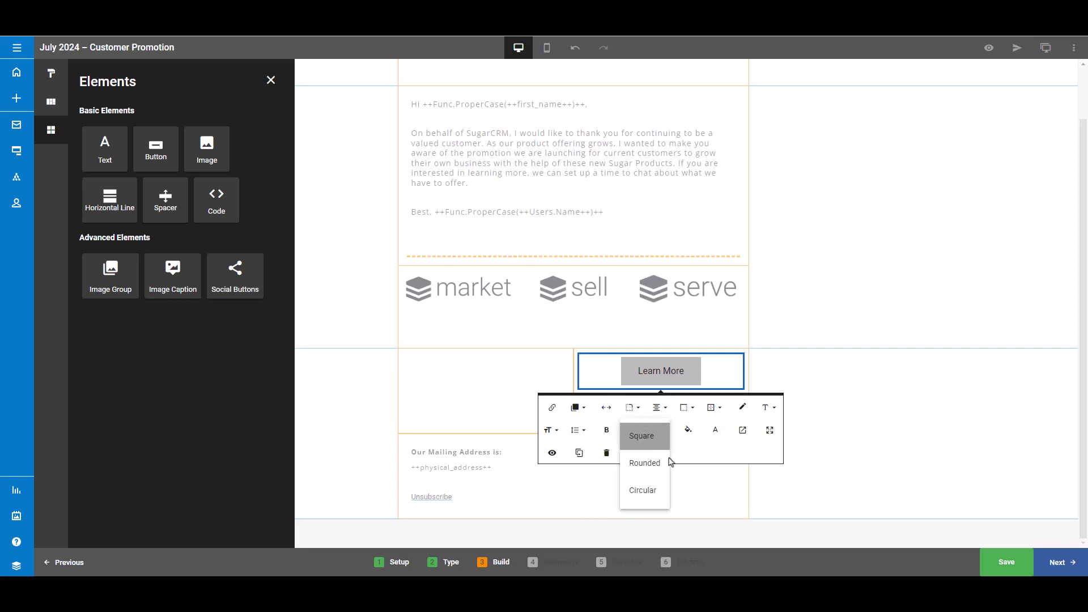
left_click(651, 464)
- Fill the Learn More button's background with orange
left_click(657, 408)
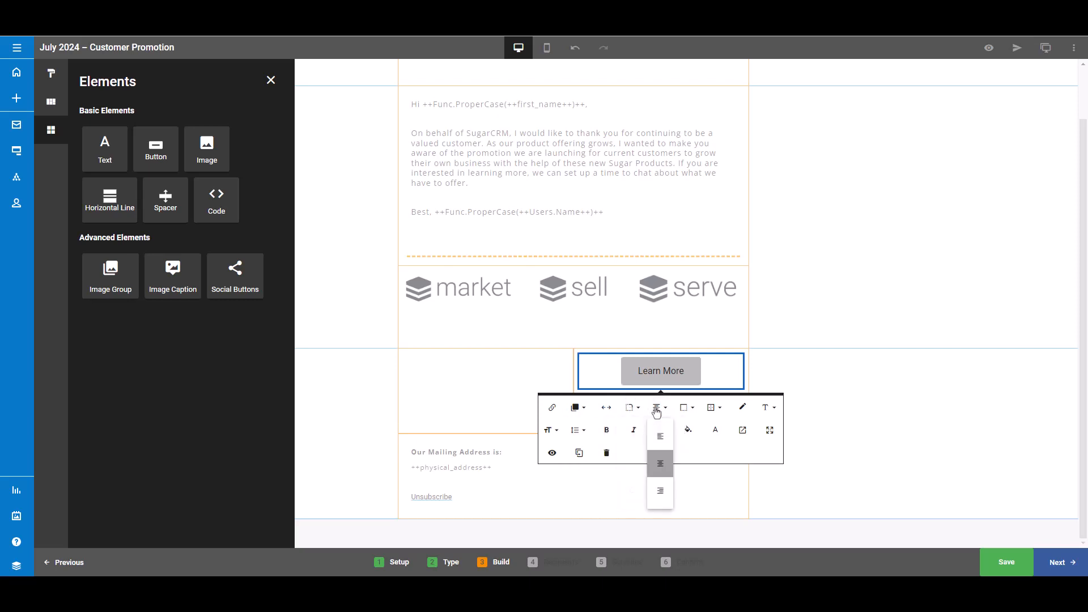
left_click(689, 429)
left_click(609, 463)
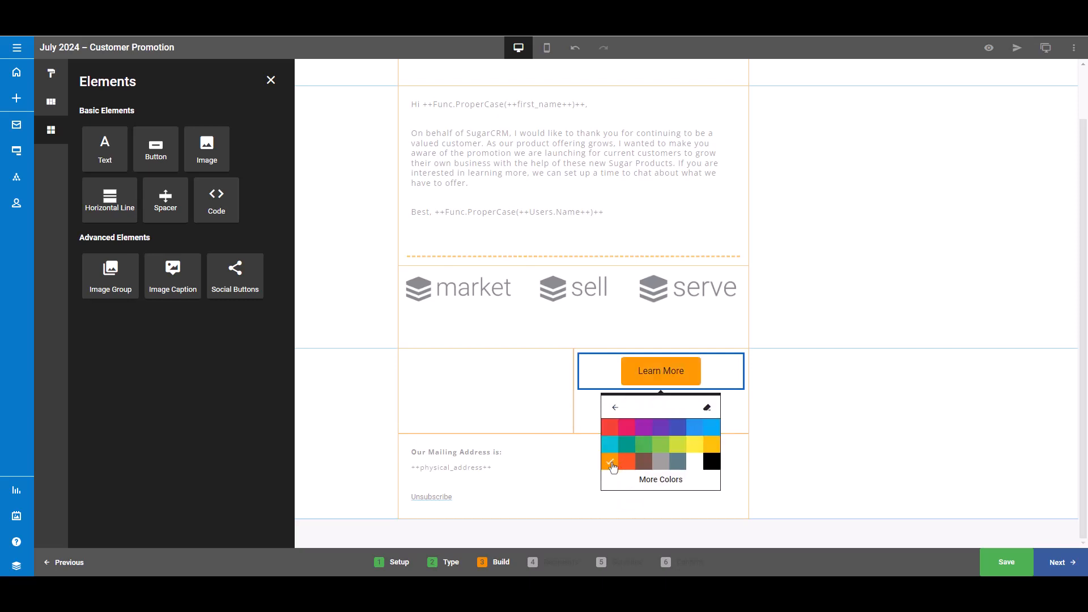
left_click(724, 415)
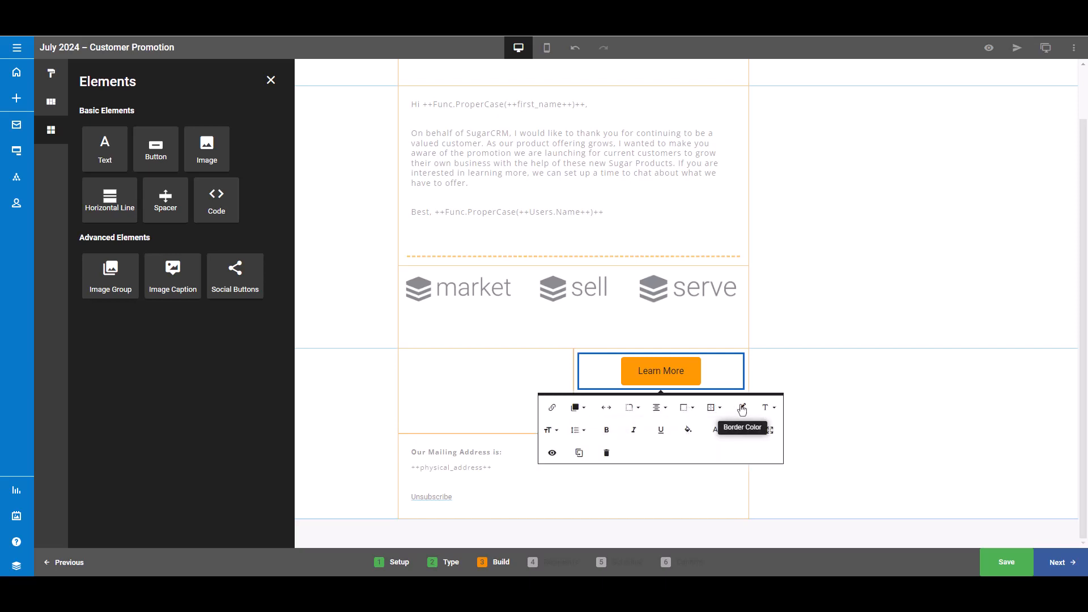
- Set the button's font family to Open Sans
left_click(742, 408)
left_click(742, 408)
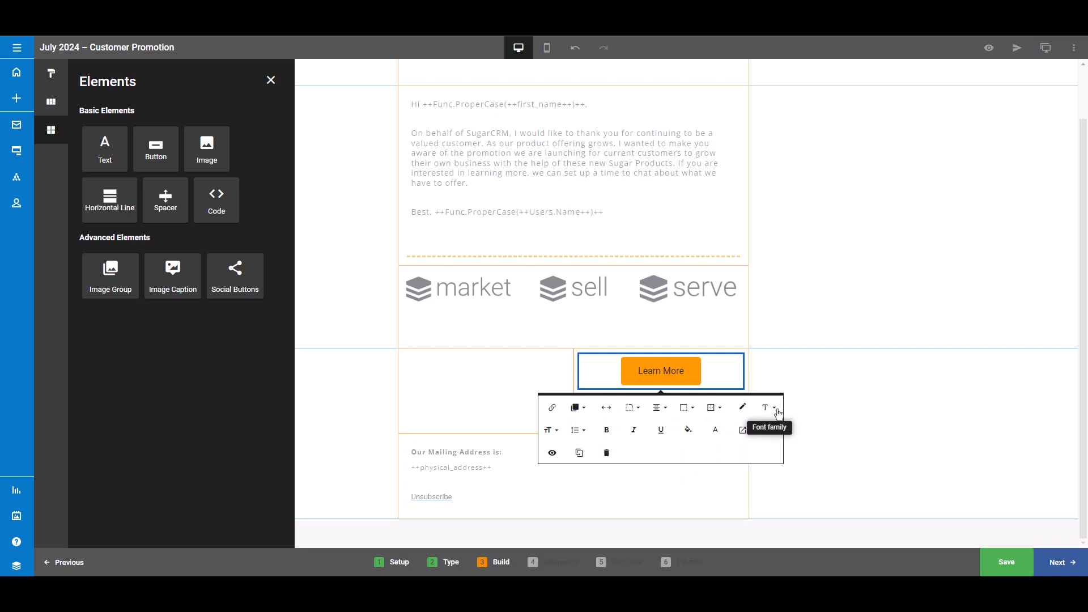
left_click(777, 413)
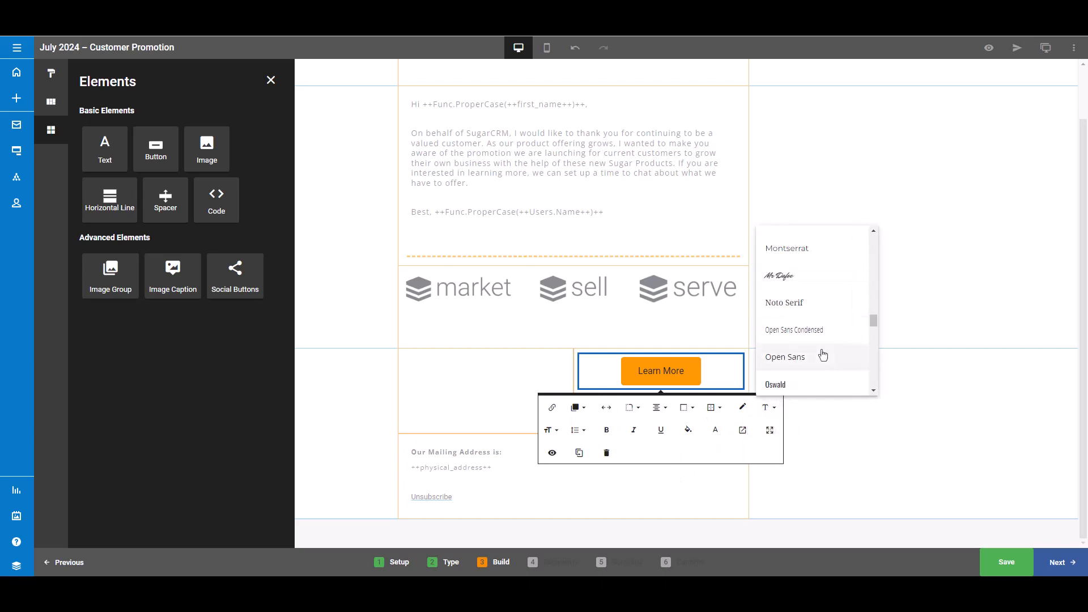
left_click(823, 355)
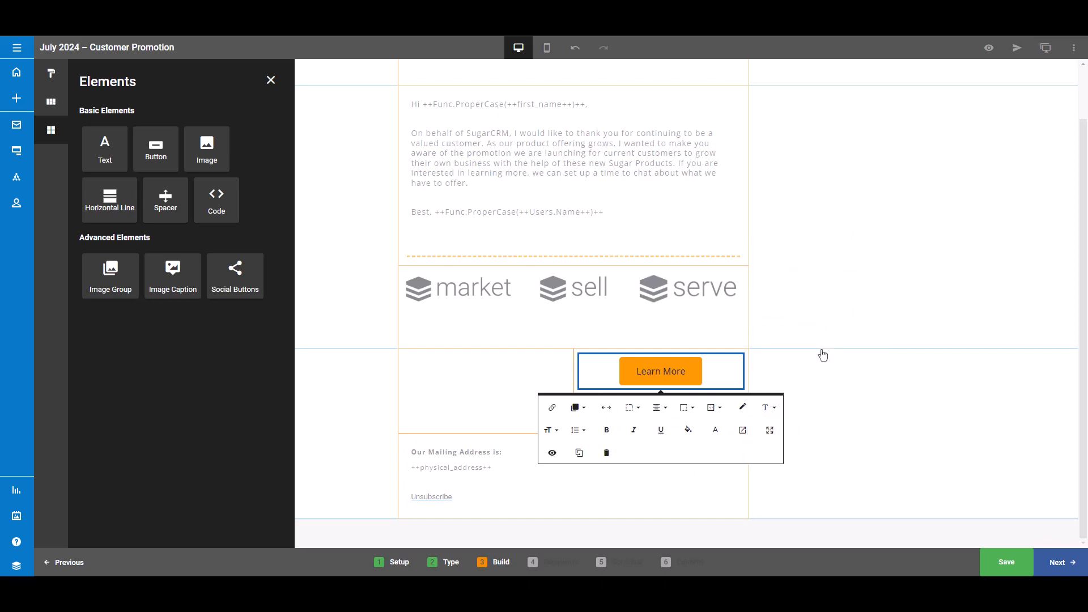
- Add a Text block to the left column and paste the sentence inviting readers to click 'Learn More' to read about the products
left_click_drag(105, 150, 480, 400)
left_click(457, 366)
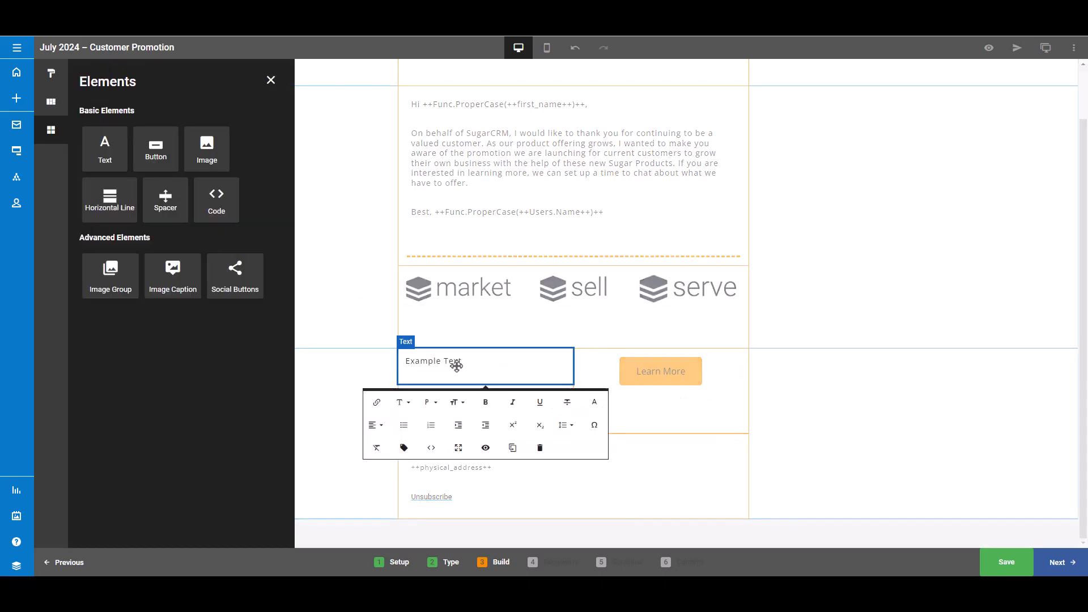
left_click_drag(472, 361, 398, 365)
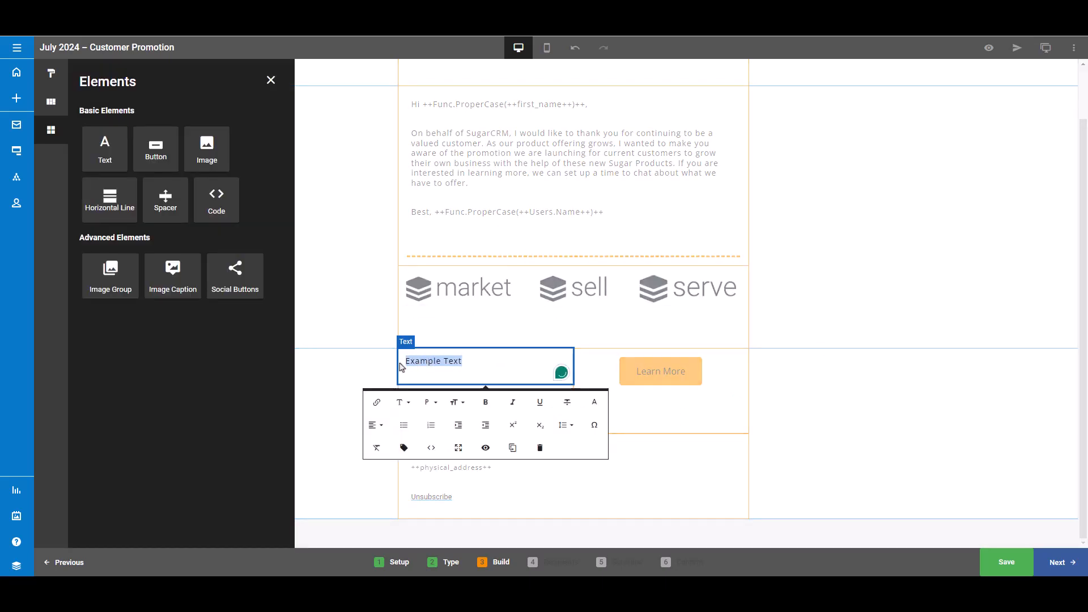
type("Want to learn more about the solutions before chatting with the team? Click ‘Learn More’ to read about our products.")
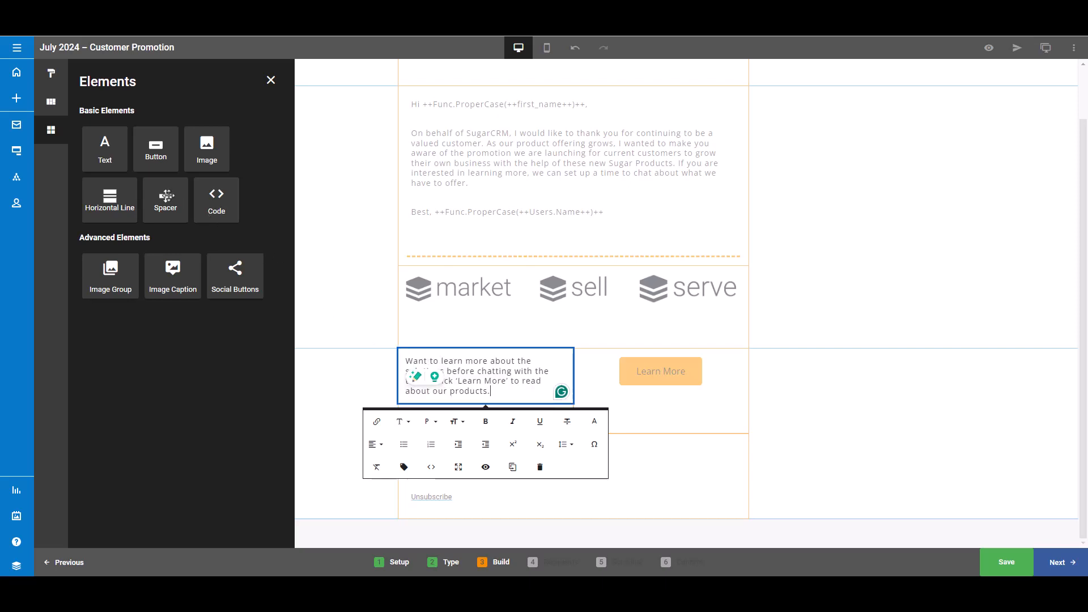
- Add a Spacer above the Learn More button in the right column and shrink its height
left_click_drag(166, 198, 669, 378)
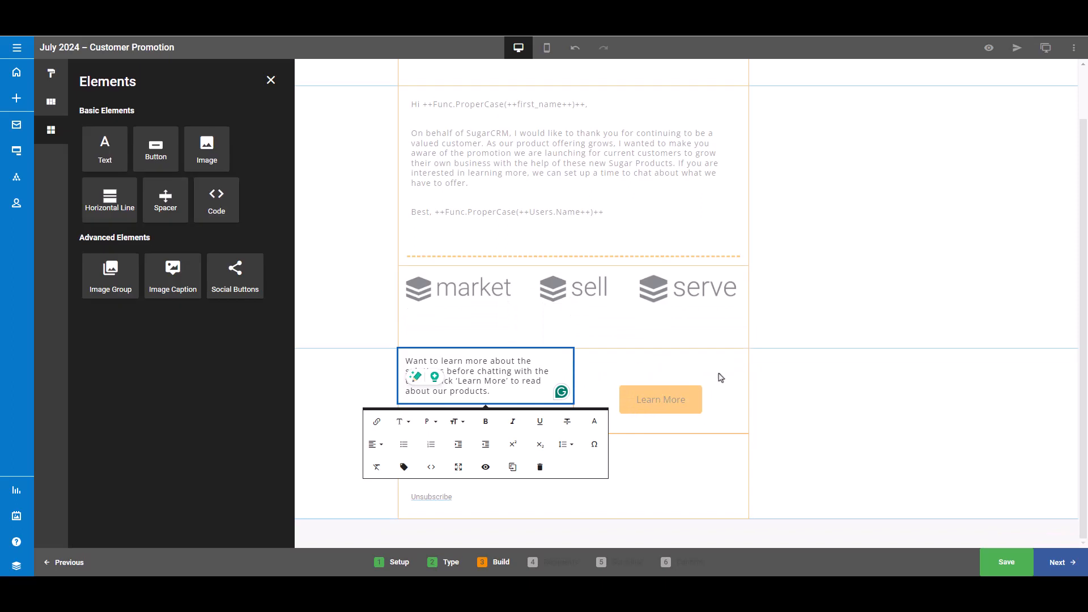
left_click(793, 371)
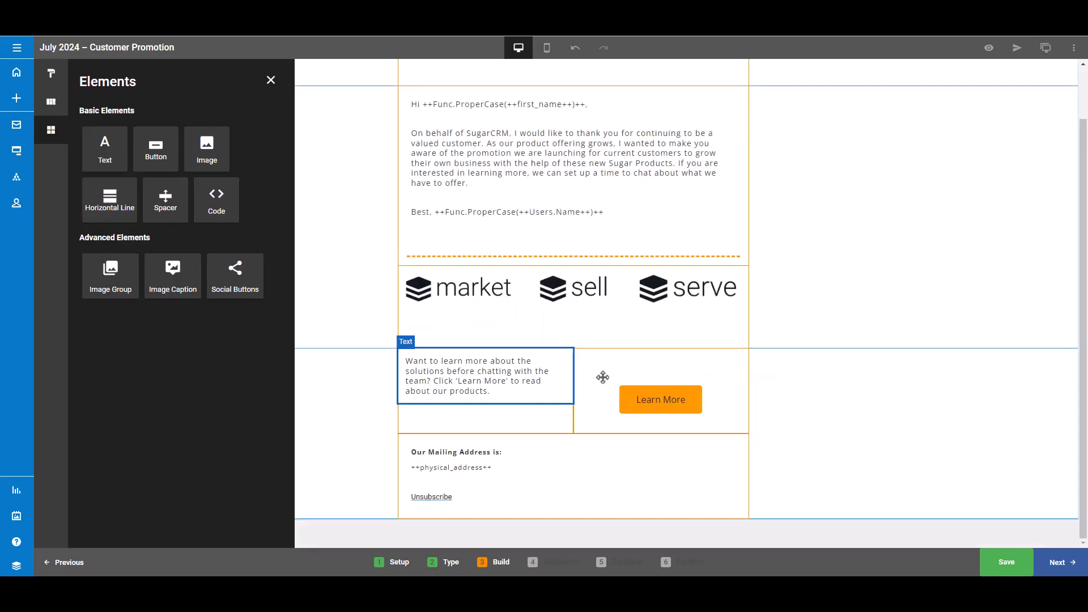
left_click(661, 376)
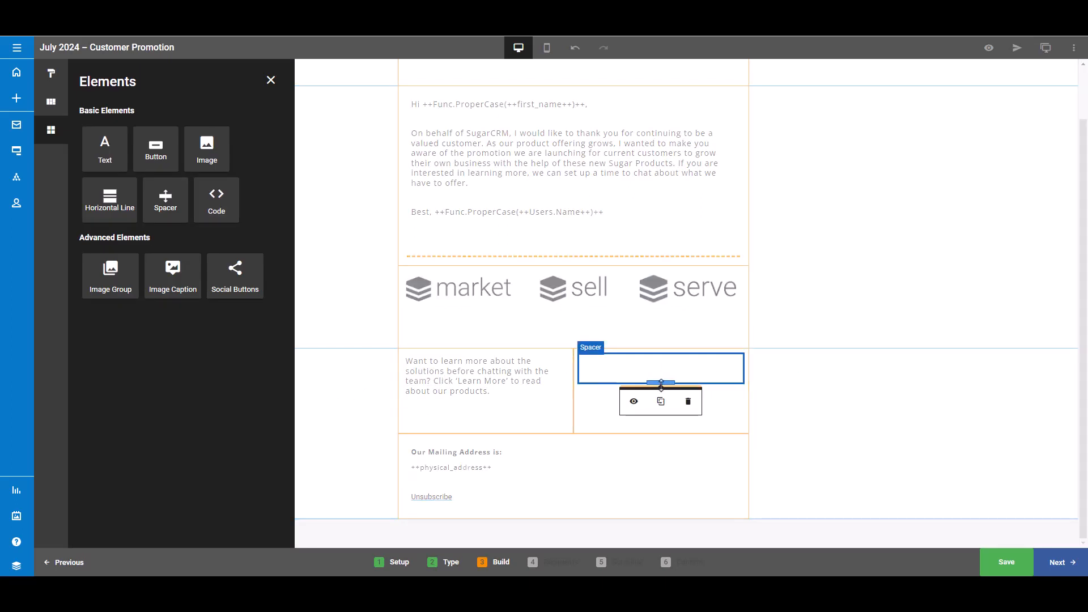
mouse_move(661, 384)
left_mouse_down()
mouse_move(657, 363)
mouse_move(658, 374)
left_mouse_up()
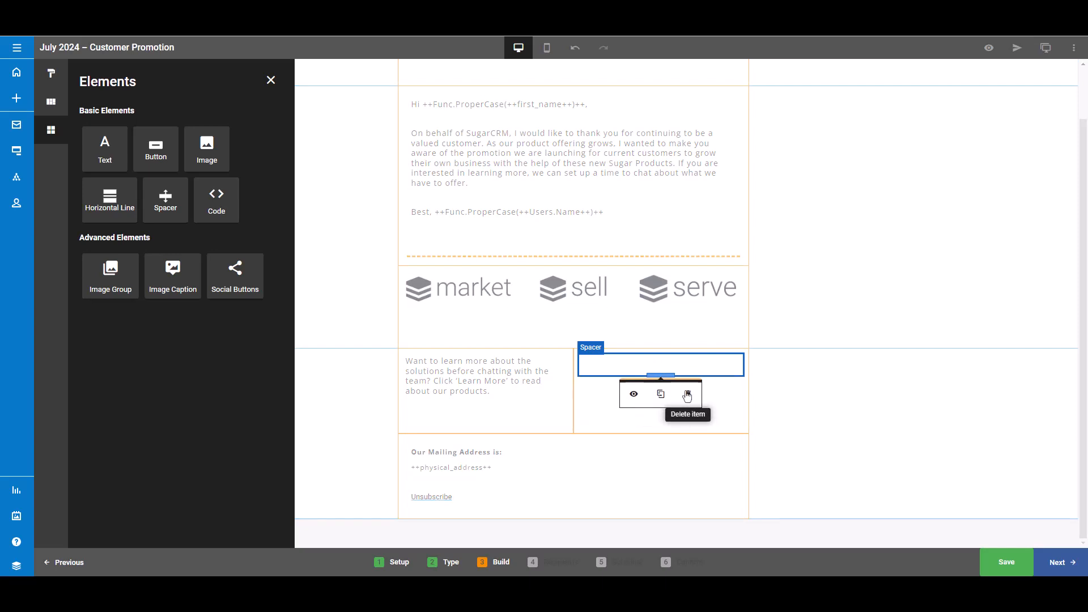
left_click(337, 280)
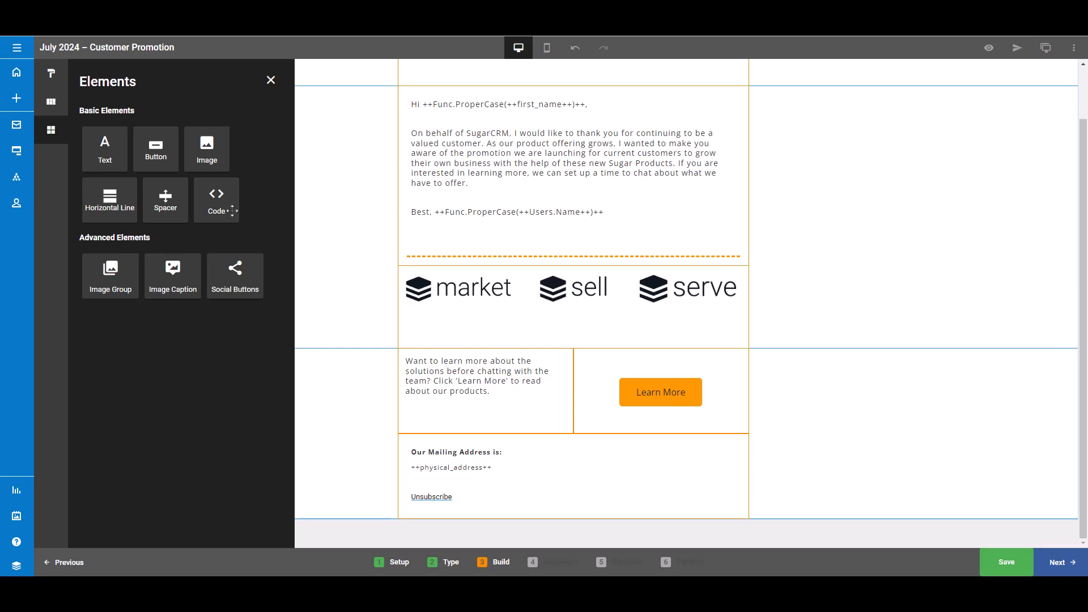
- Add Social Buttons below the two-column section and remove the email button from them
left_click_drag(254, 275, 612, 479)
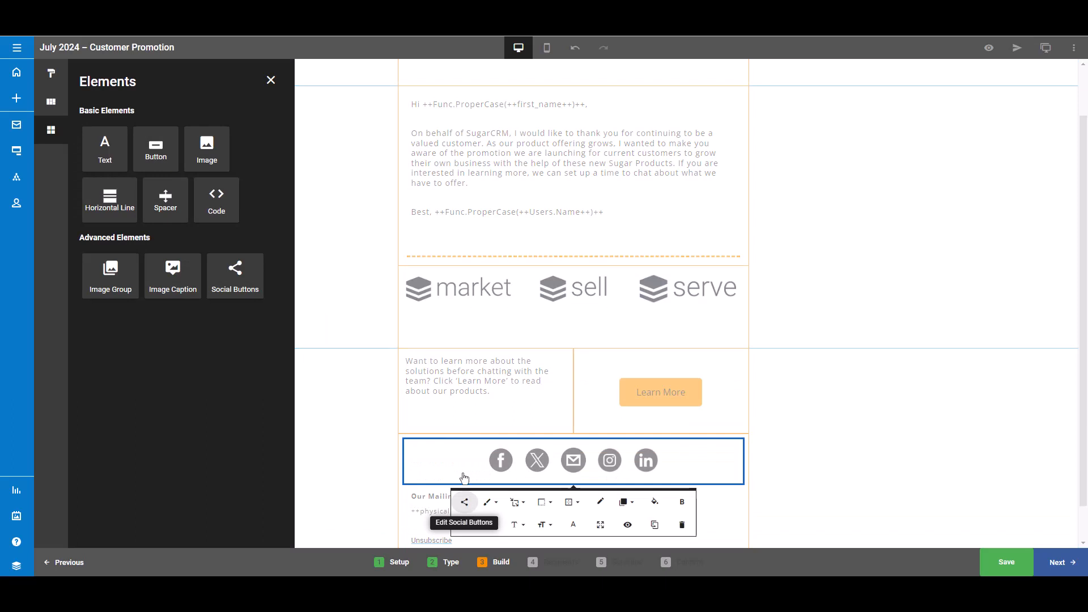
left_click(465, 503)
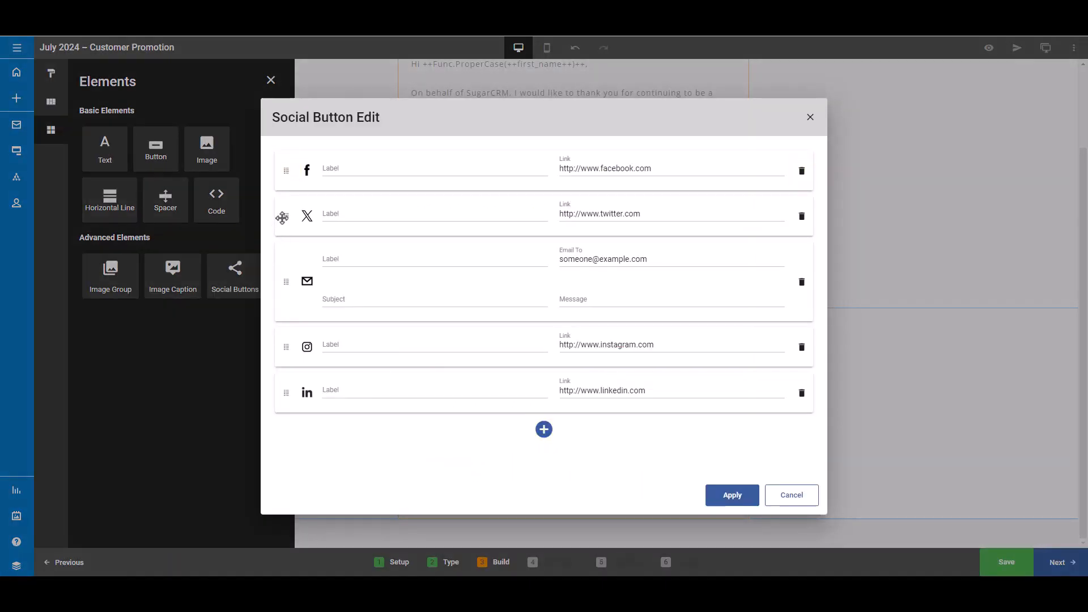
left_click_drag(285, 215, 287, 289)
left_click(801, 238)
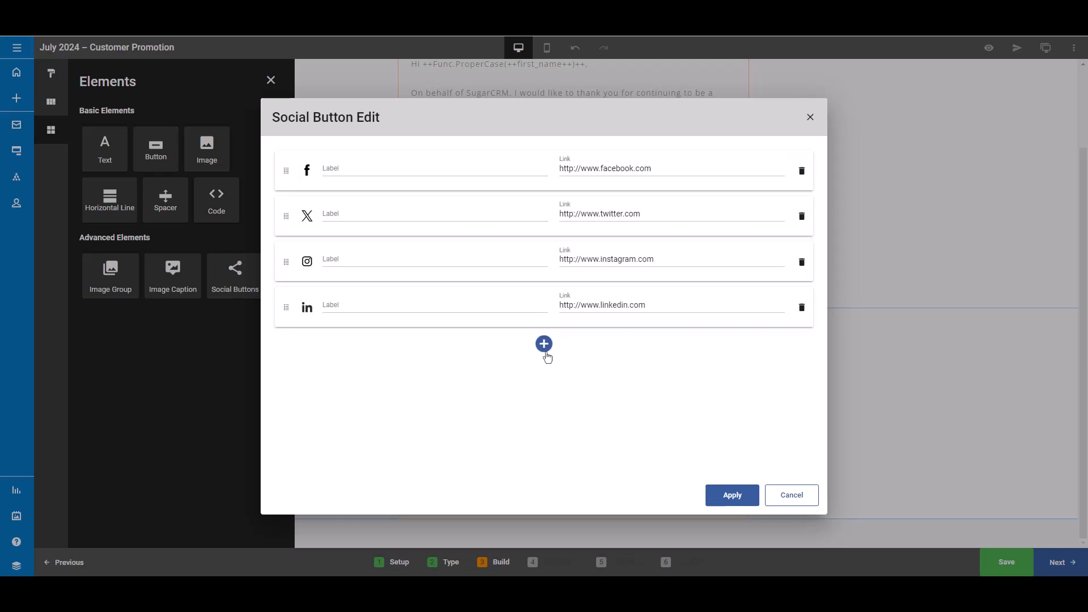
- Append /sugarcrm to the social profile links and apply the social button changes
left_click(369, 306)
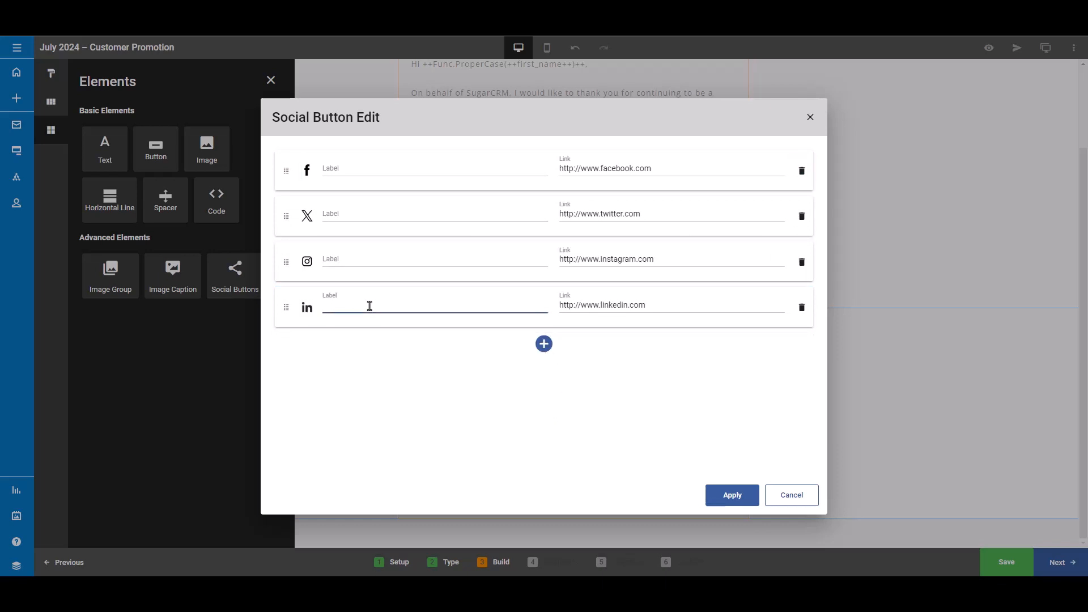
left_click(687, 173)
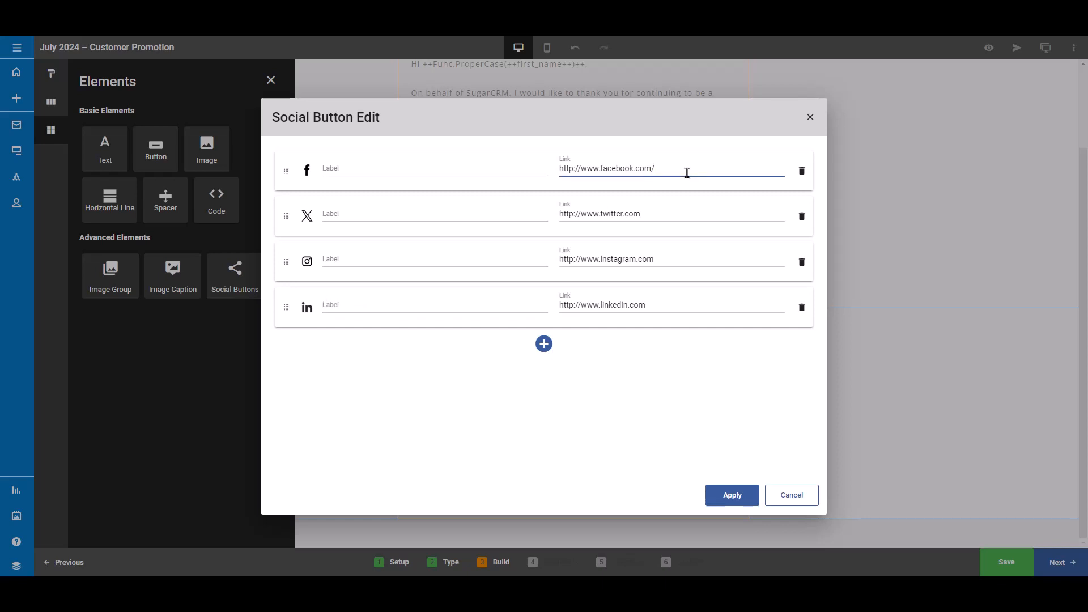
type("/sugarcrm")
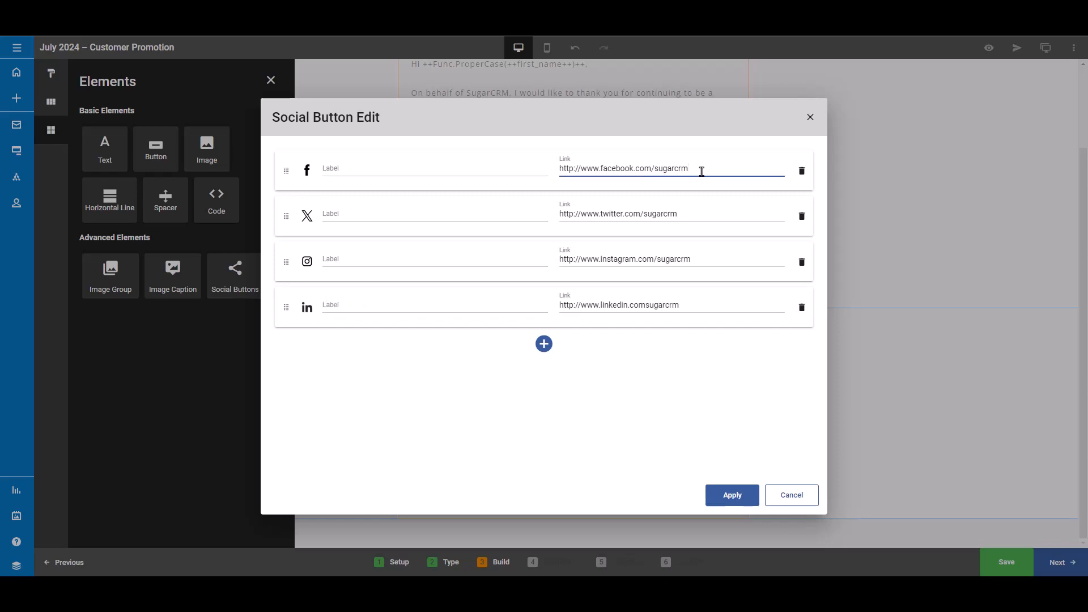
left_click(728, 502)
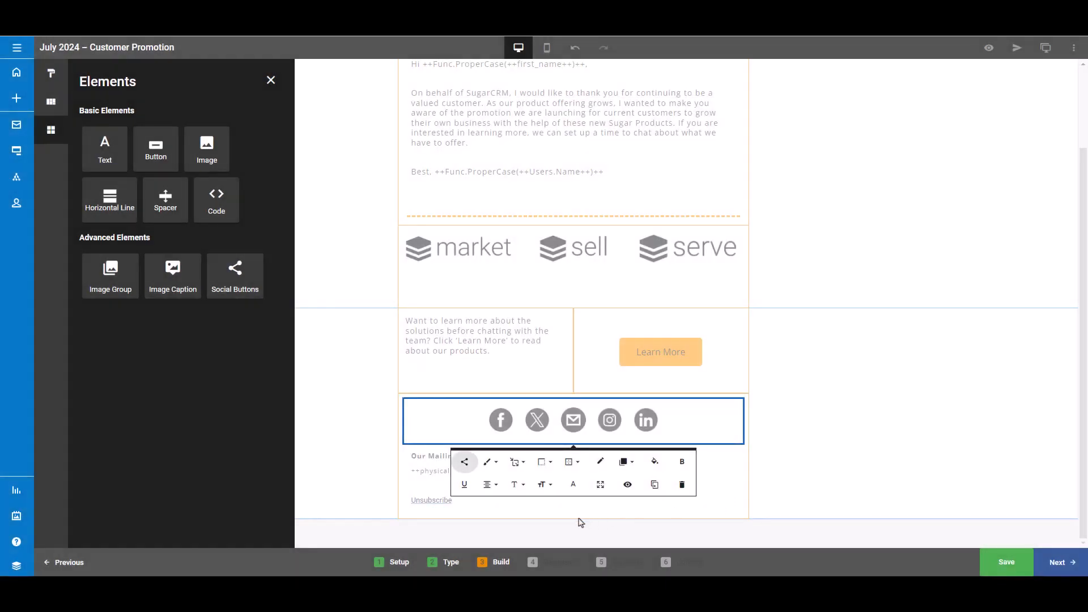
- Set the social icons' style to Dark
left_click(491, 464)
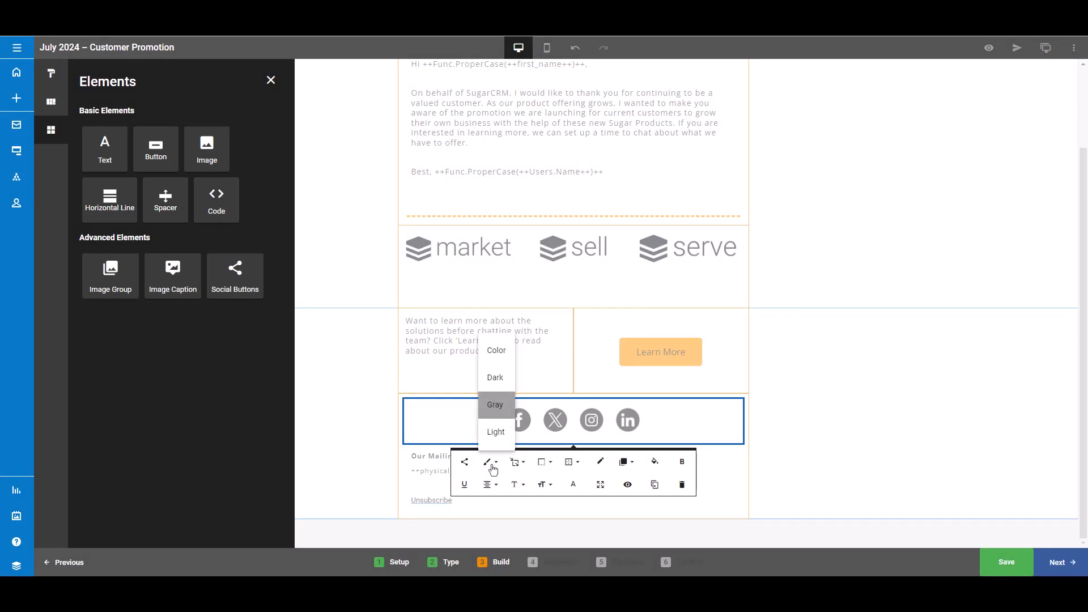
left_click(497, 434)
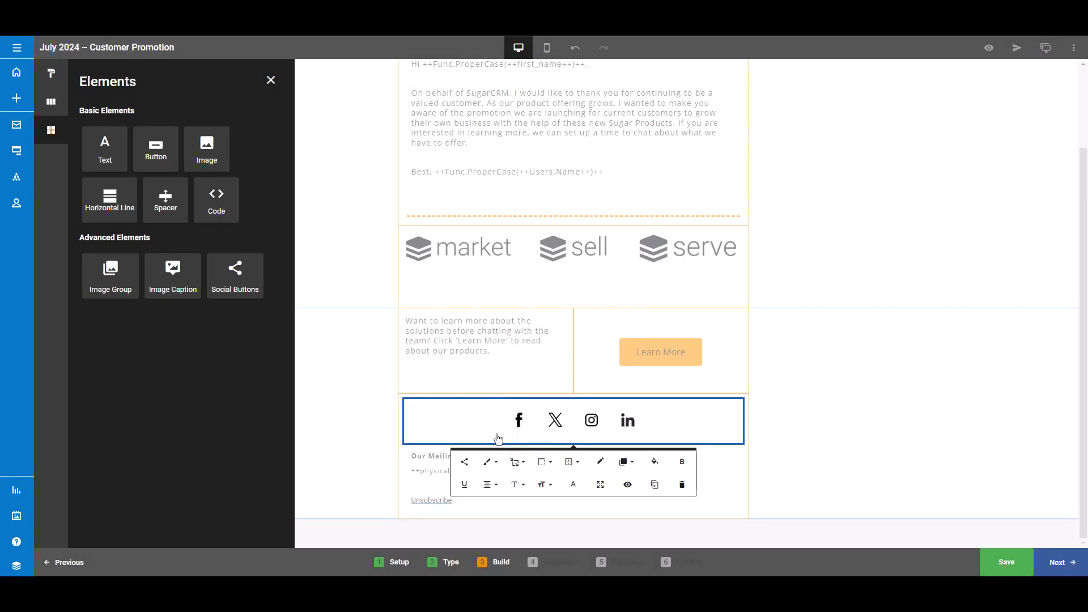
left_click(498, 468)
left_click(497, 406)
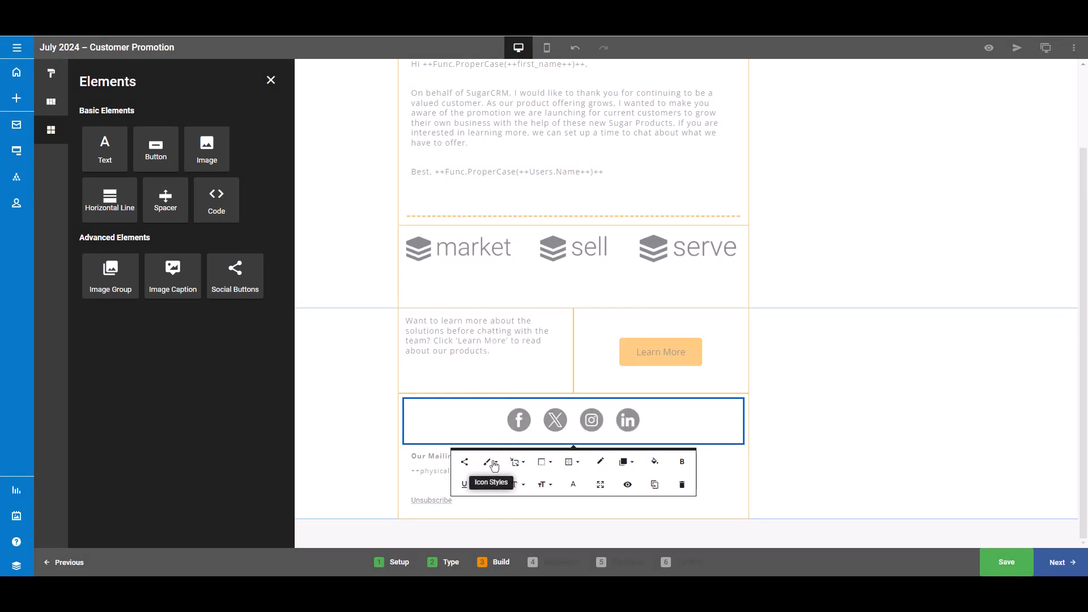
left_click(493, 465)
left_click(498, 379)
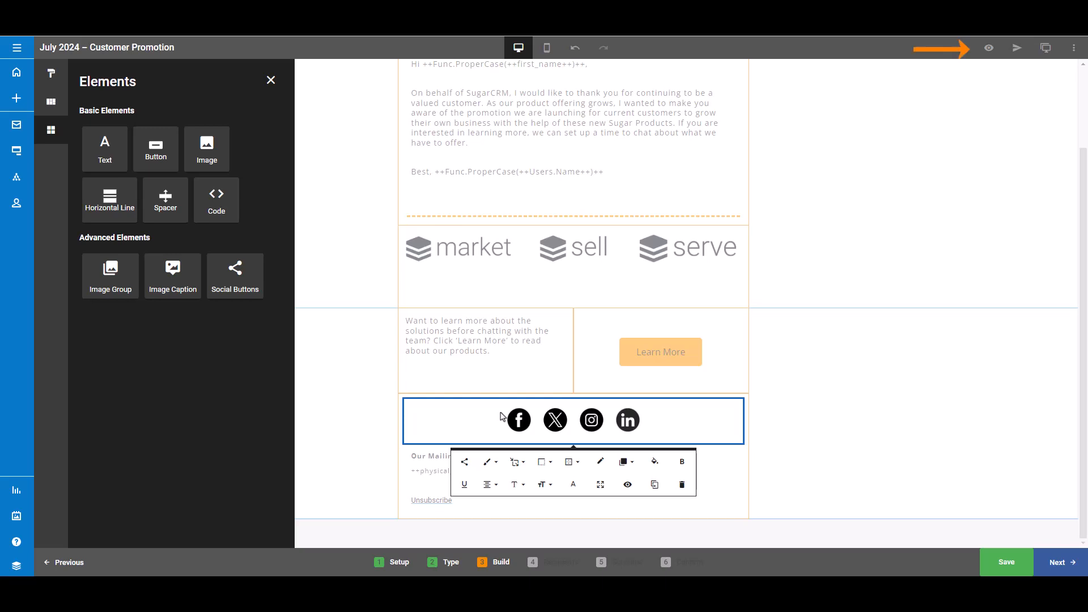
left_click(879, 390)
- Preview the email in desktop and mobile views, then exit the preview
scroll(936, 284, "up", 2)
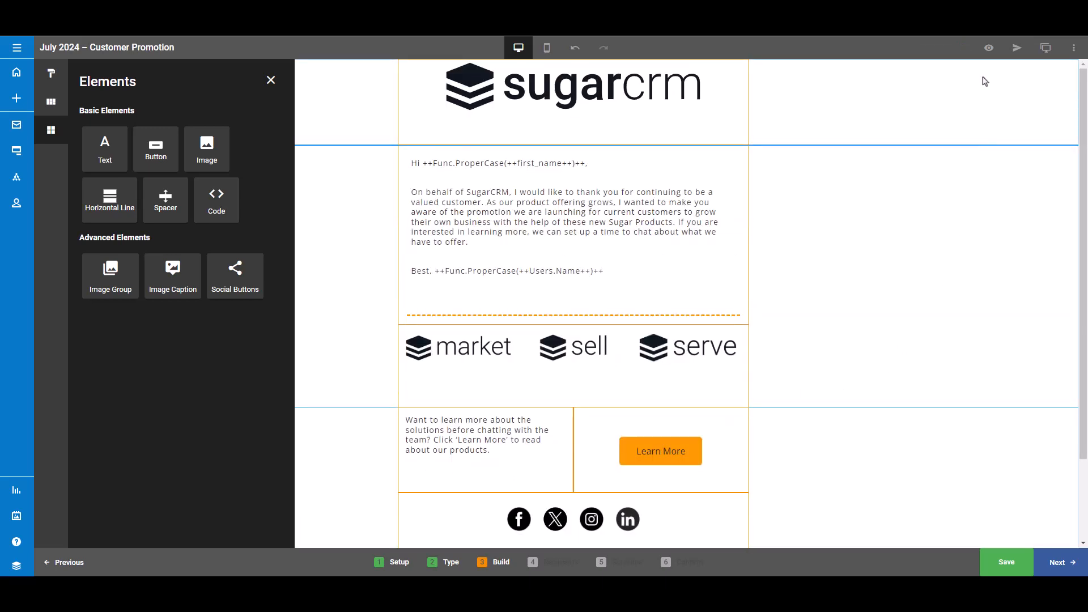
left_click(989, 52)
scroll(935, 292, "down", 1)
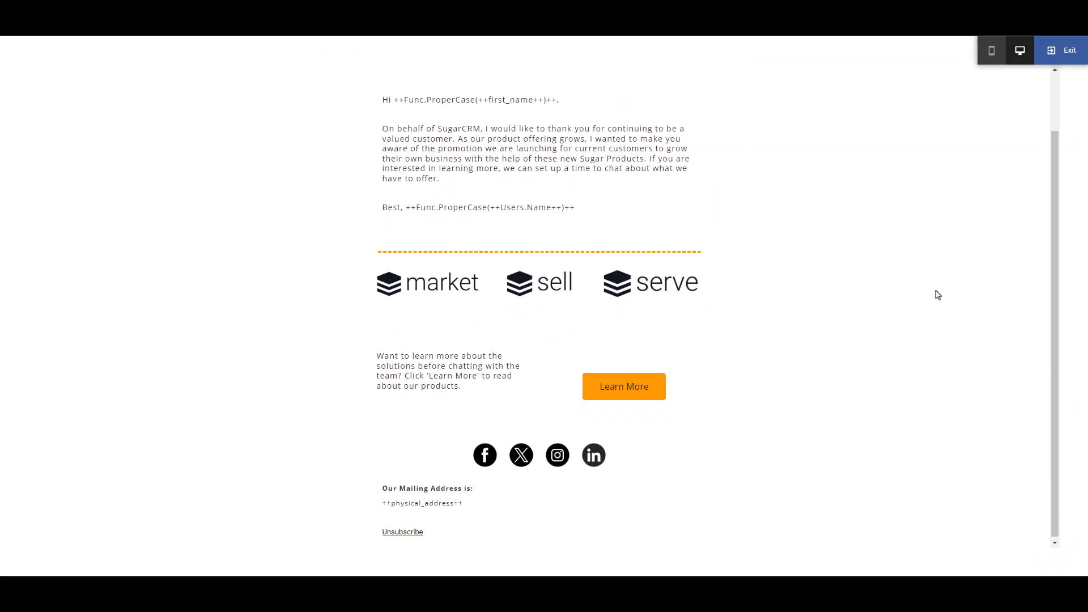
scroll(935, 292, "up", 1)
left_click(991, 50)
scroll(522, 286, "down", 5)
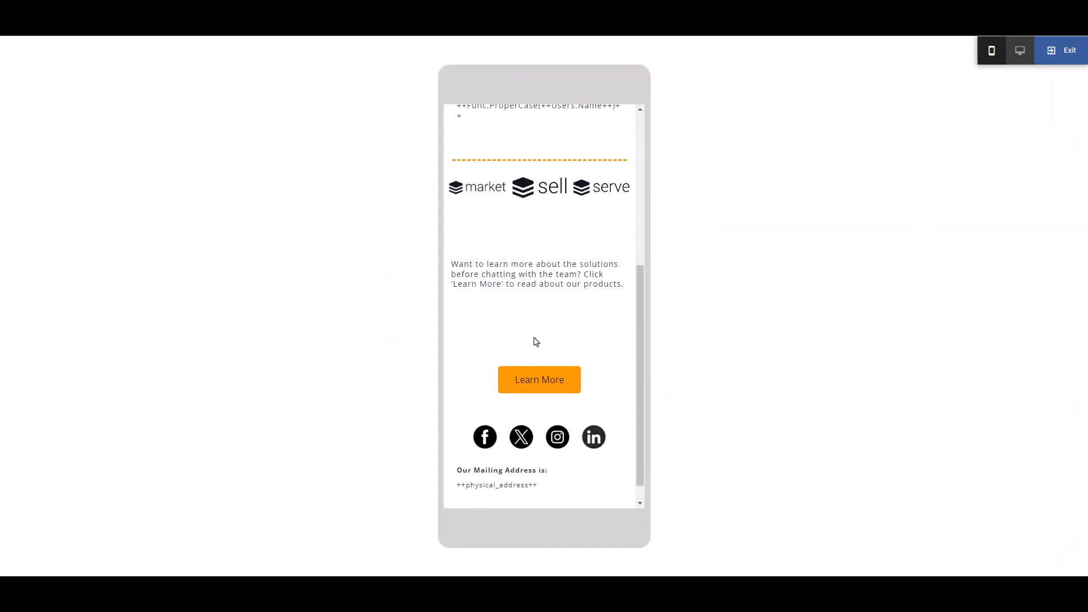
scroll(536, 339, "up", 5)
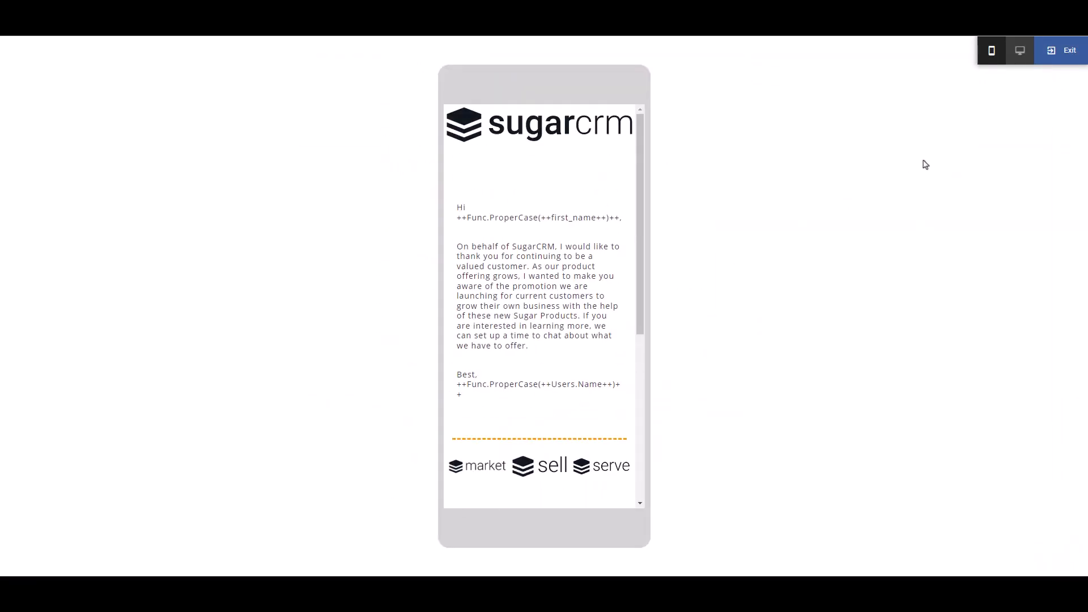
left_click(1063, 52)
- Send a test email with 'Test' added to the subject and the recipient address set as default
left_click(1017, 47)
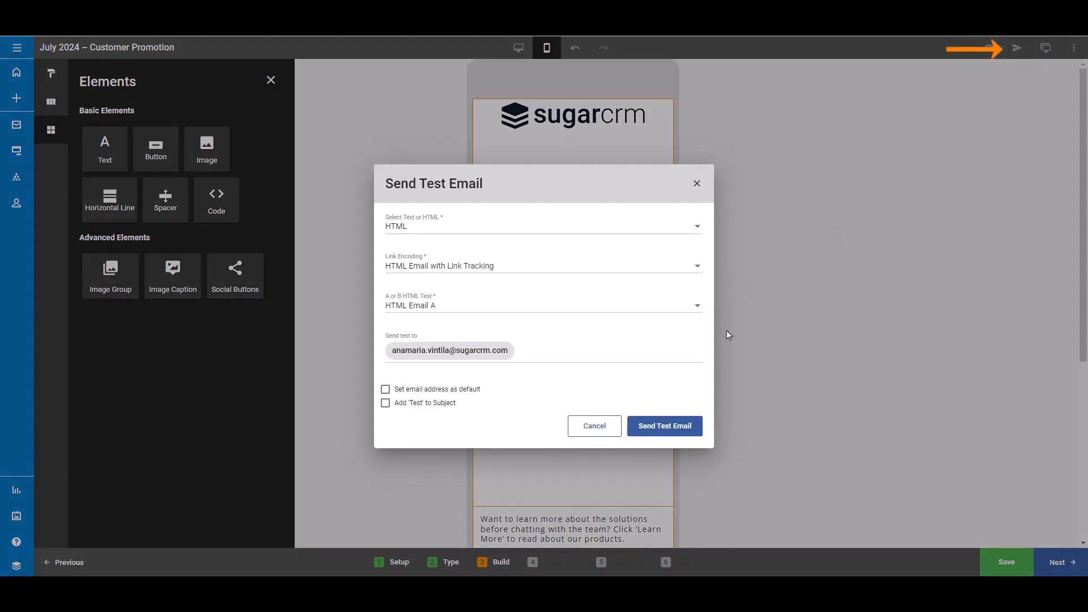
left_click(385, 403)
left_click(385, 389)
left_click(672, 429)
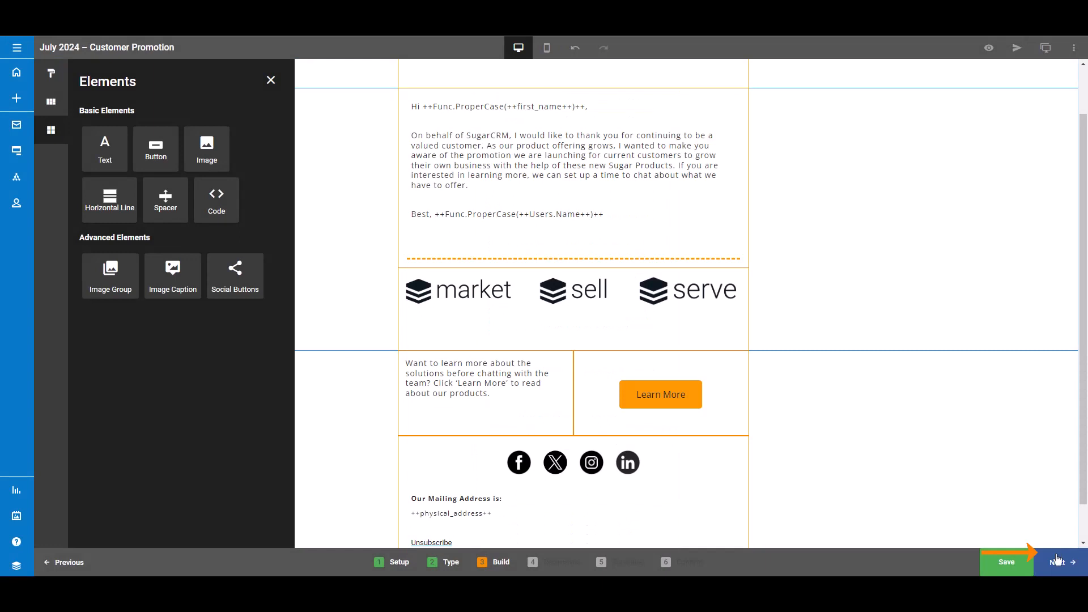
- Proceed to the Recipients stage
left_click(1057, 561)
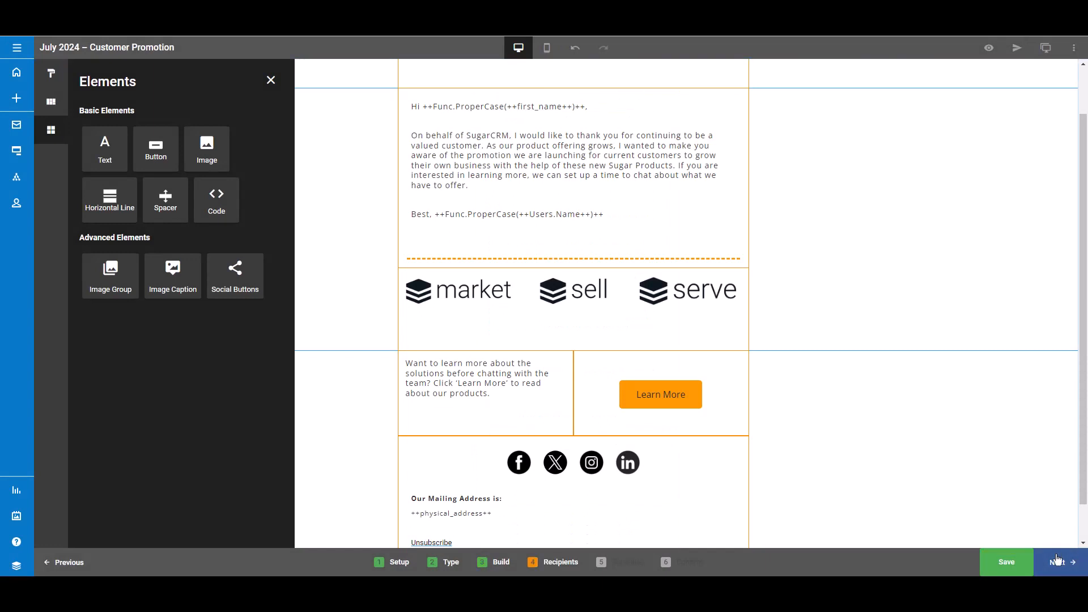